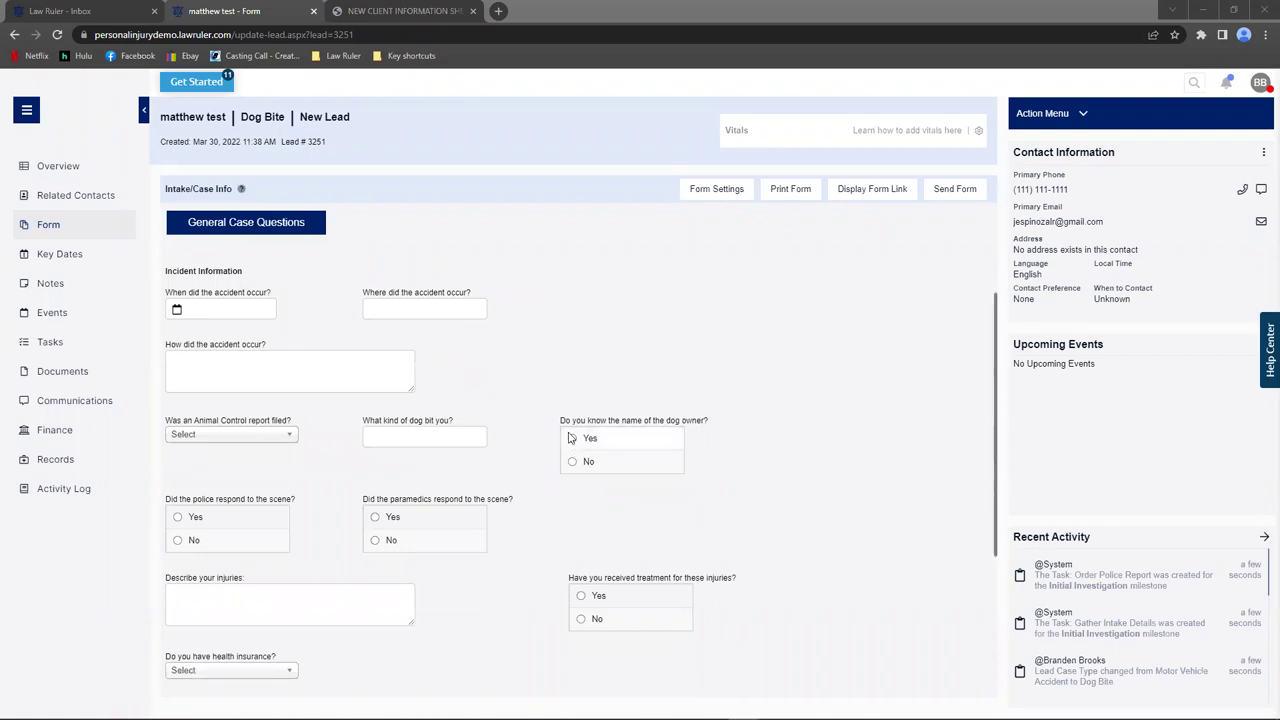
Answer No to knowing the dog owner's name, police response, paramedic response and injury treatment in the Dog Bite intake form.
click(572, 439)
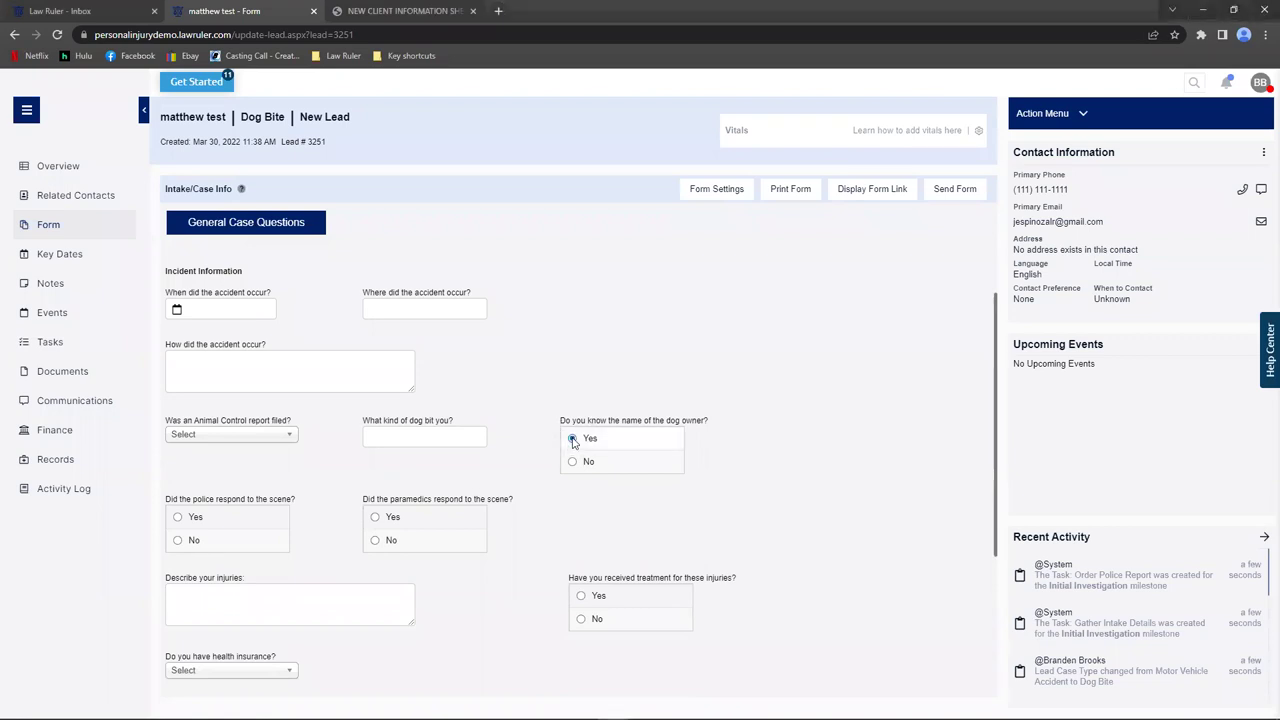
click(574, 463)
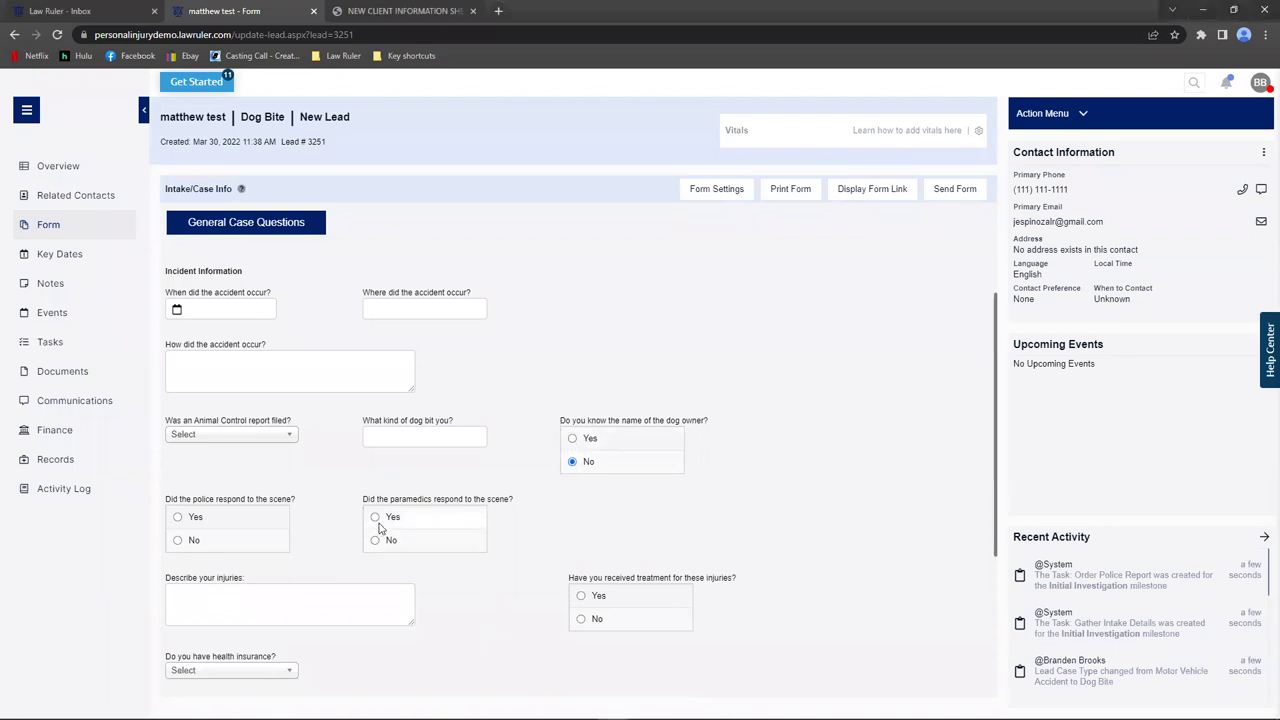
click(178, 518)
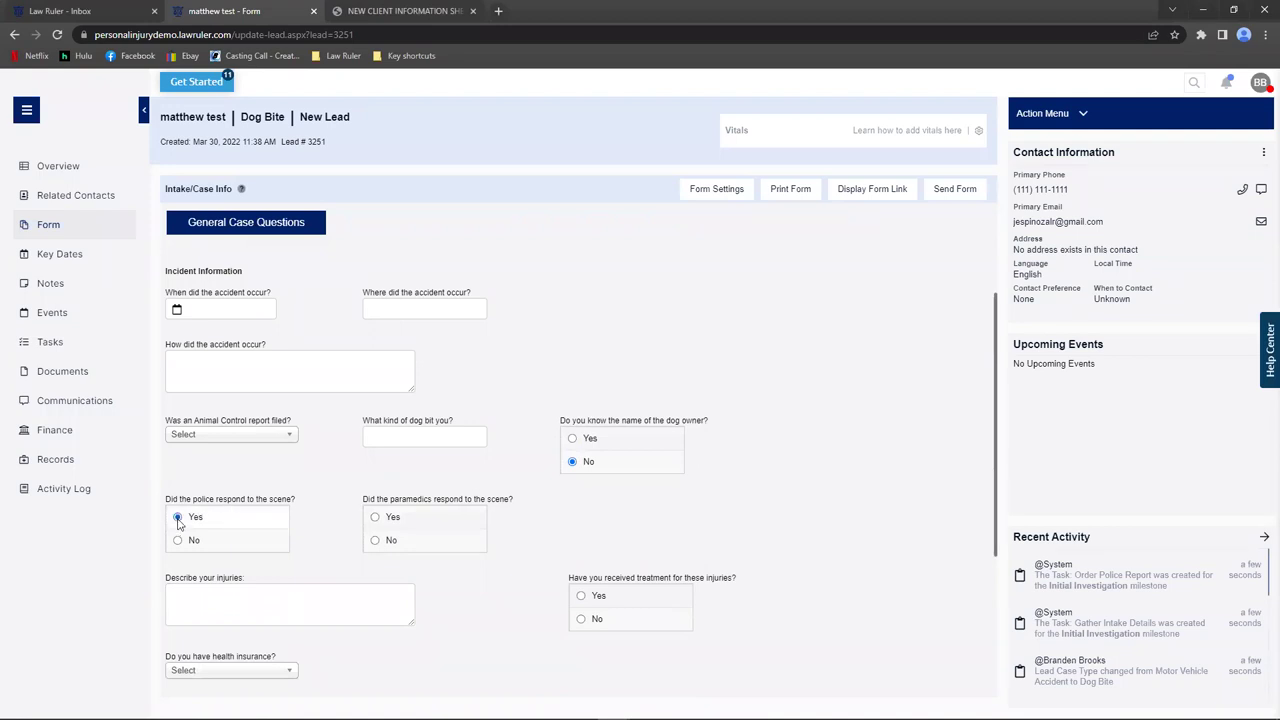
click(178, 542)
click(376, 518)
click(377, 544)
click(581, 596)
click(582, 620)
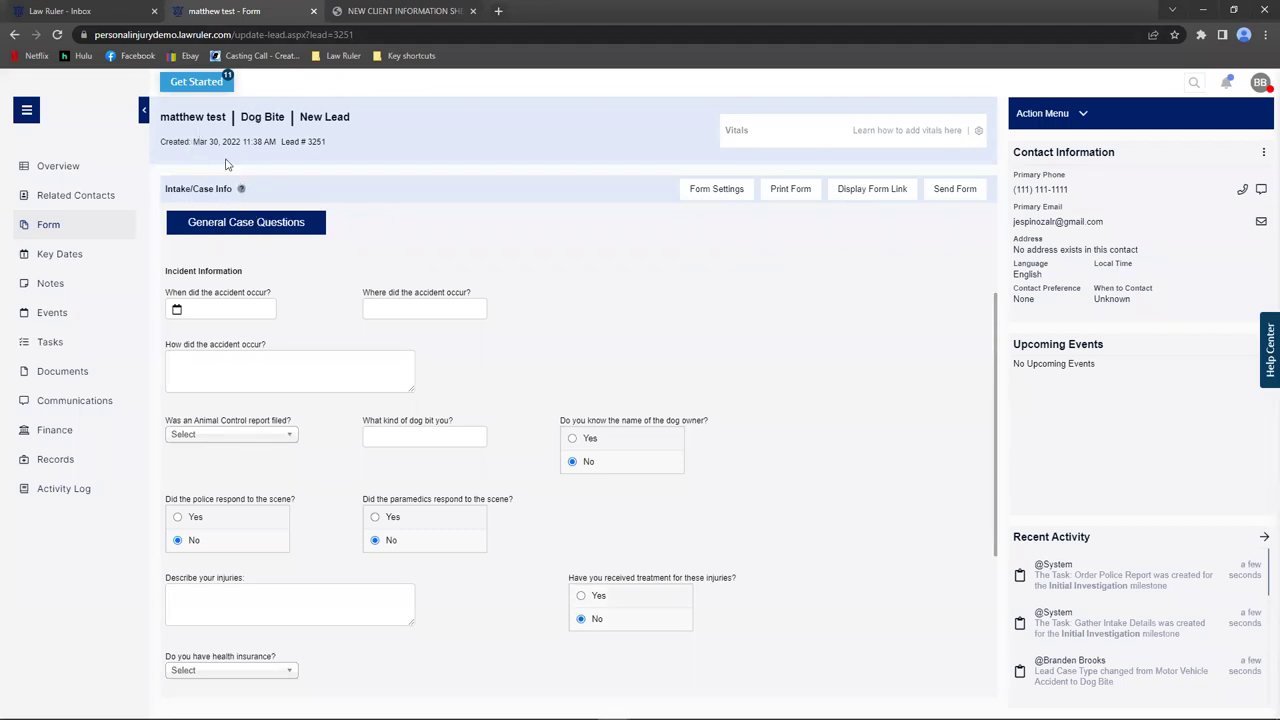
Change the lead's case type to Motor Vehicle Accident in its overview details.
click(88, 172)
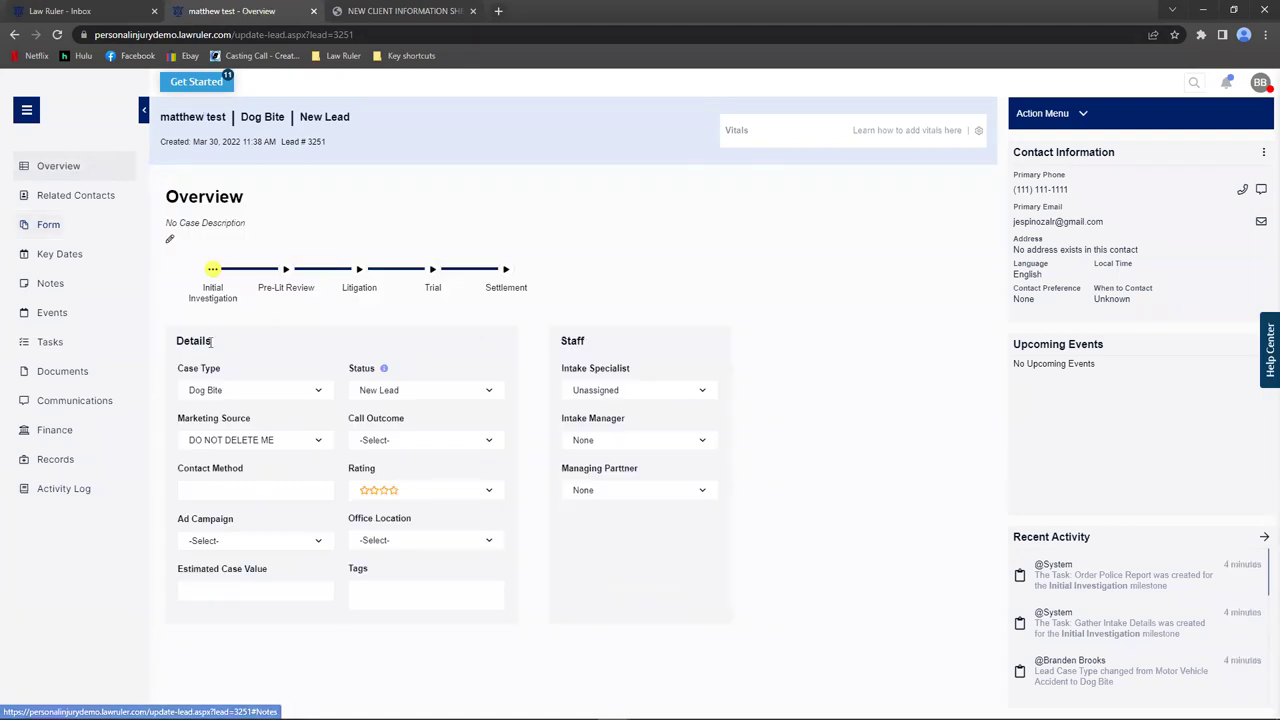
click(215, 399)
scroll(245, 470, down, 2)
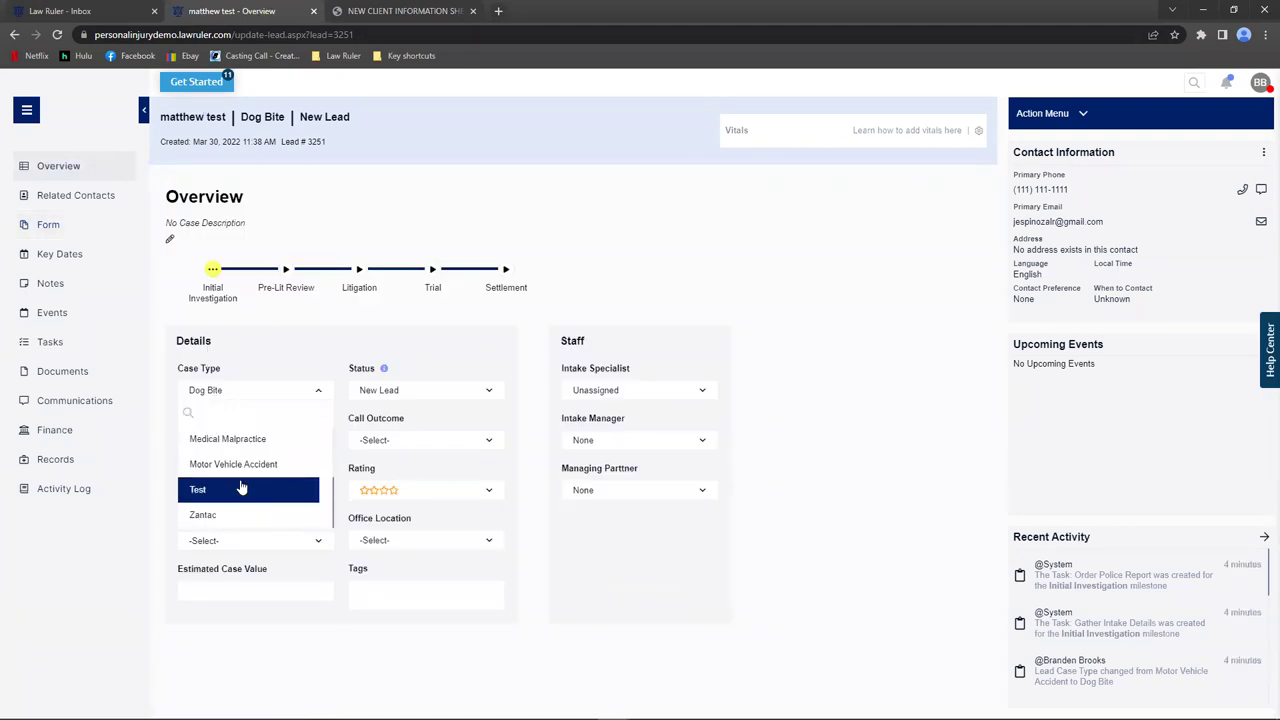
scroll(242, 490, up, 1)
scroll(241, 497, down, 1)
click(243, 466)
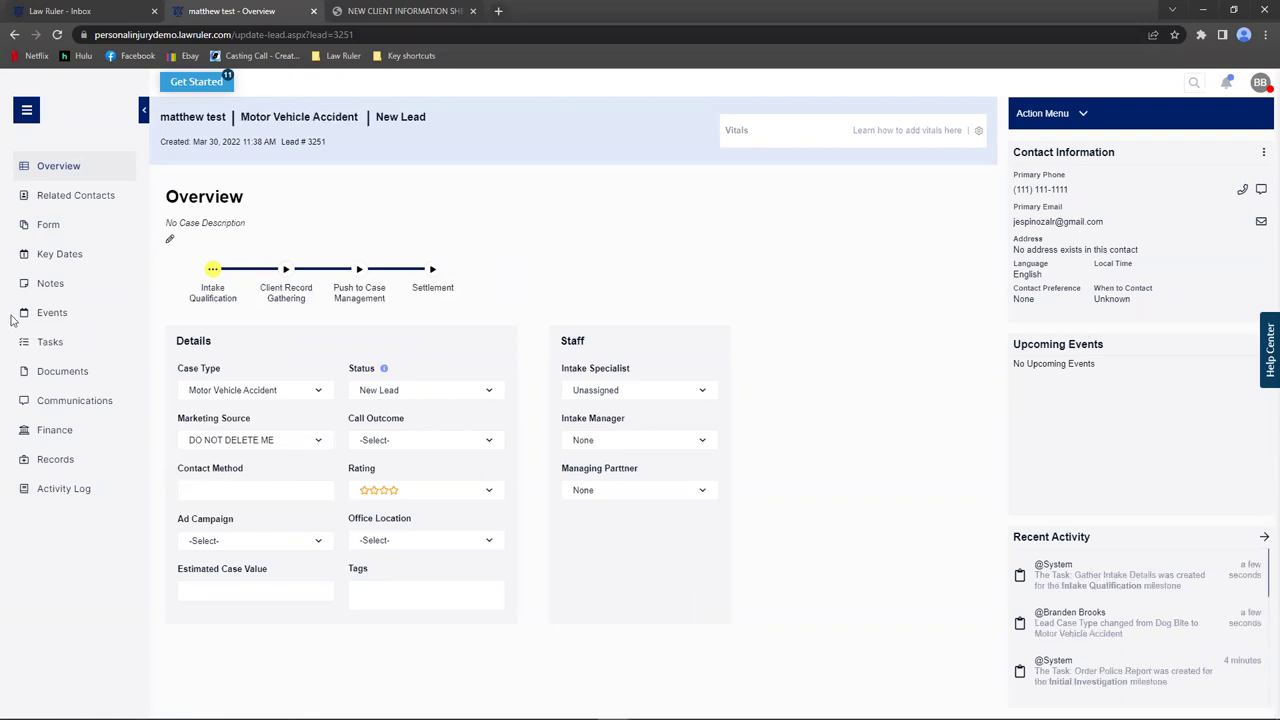
Open the Motor Vehicle Accident intake form and answer No to whether the paramedics responded to the scene.
click(78, 236)
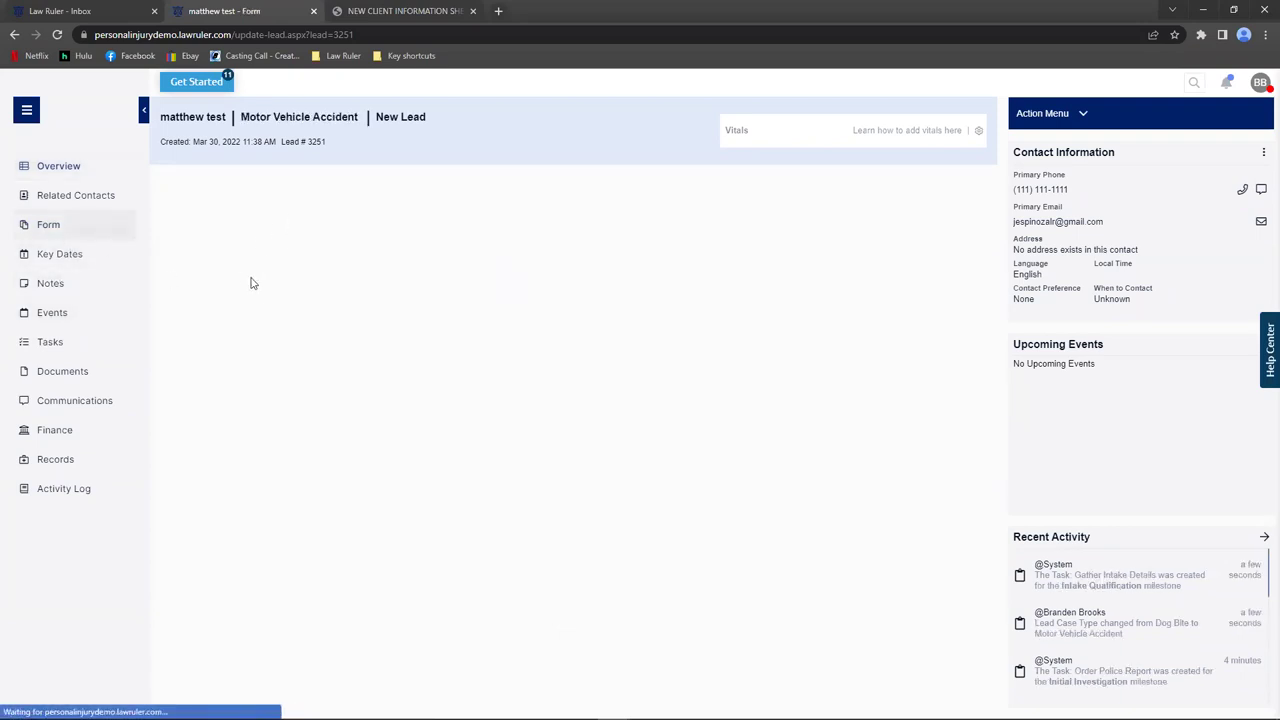
scroll(280, 435, down, 1)
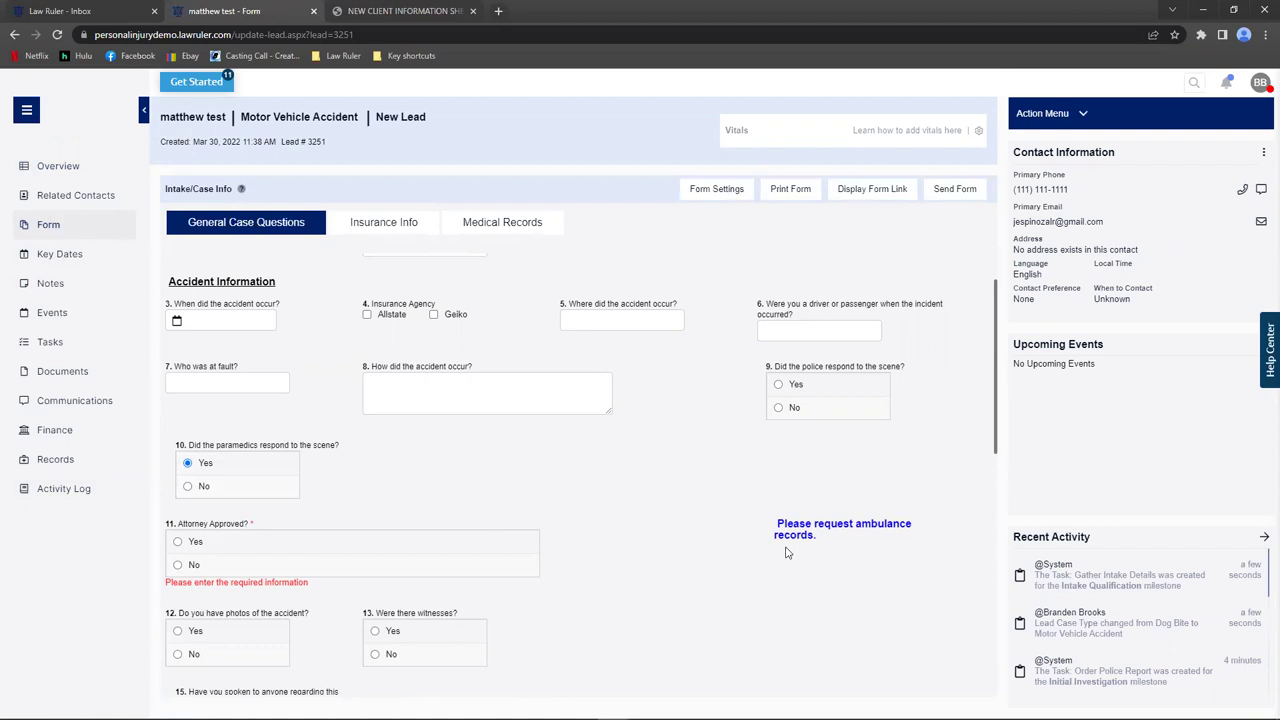
click(189, 487)
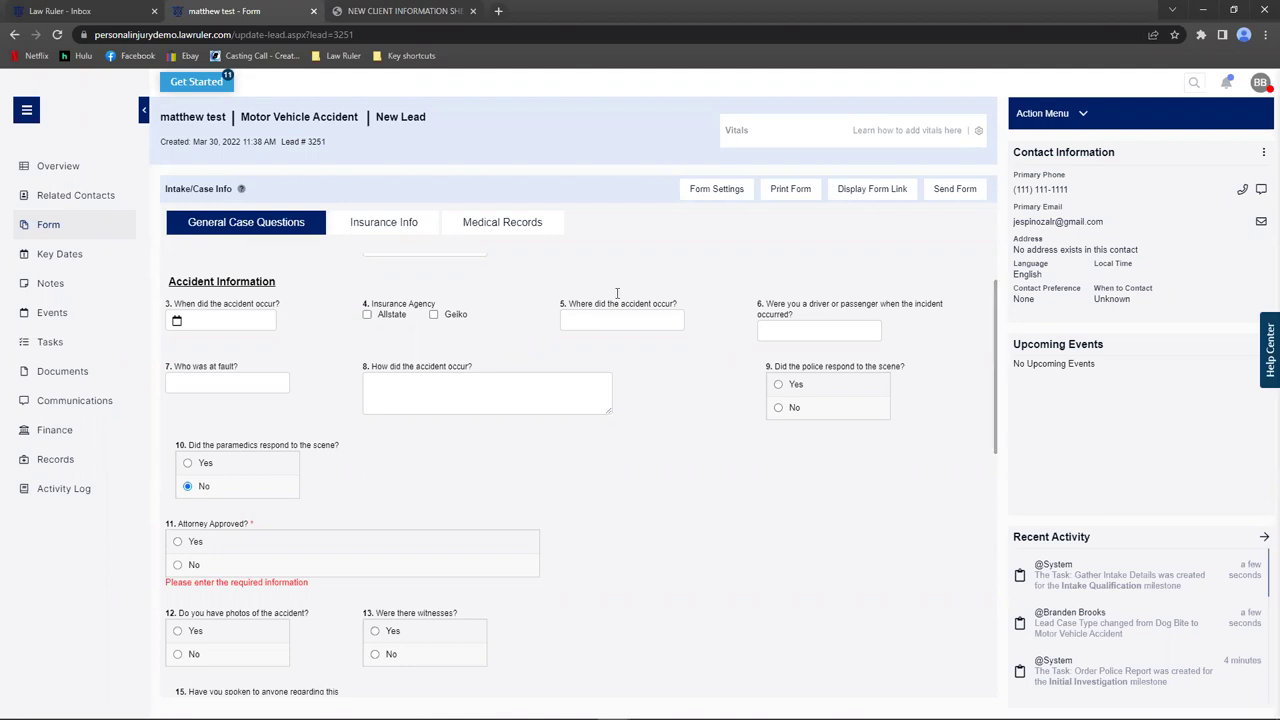
mouse_move(1114, 715)
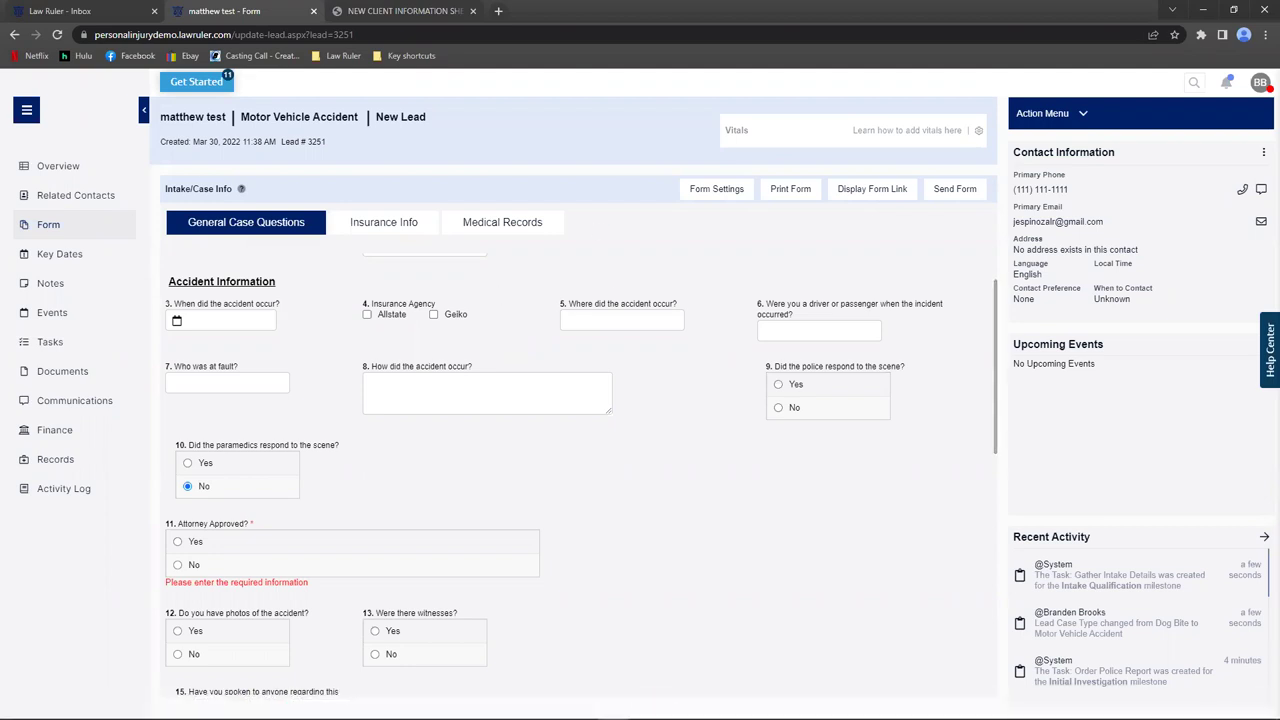
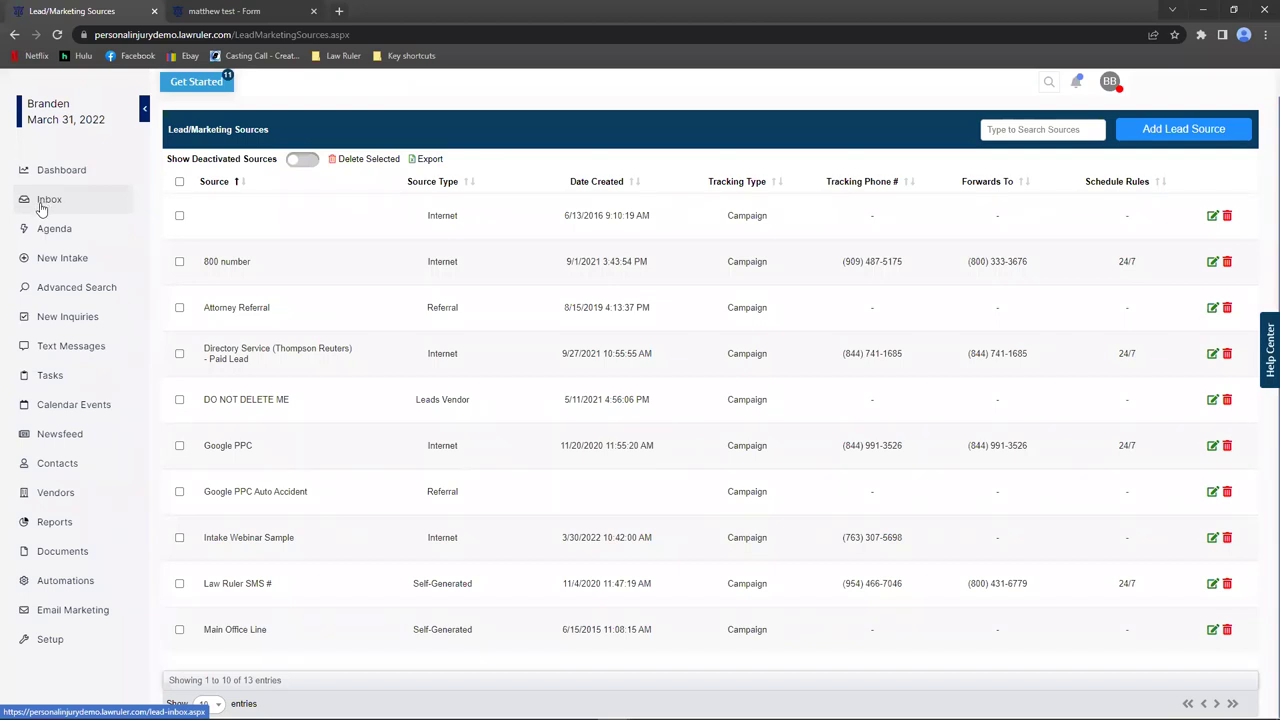
Open the new inquiry sourced from Intake Webinar Sample and set its status to New Lead.
click(98, 320)
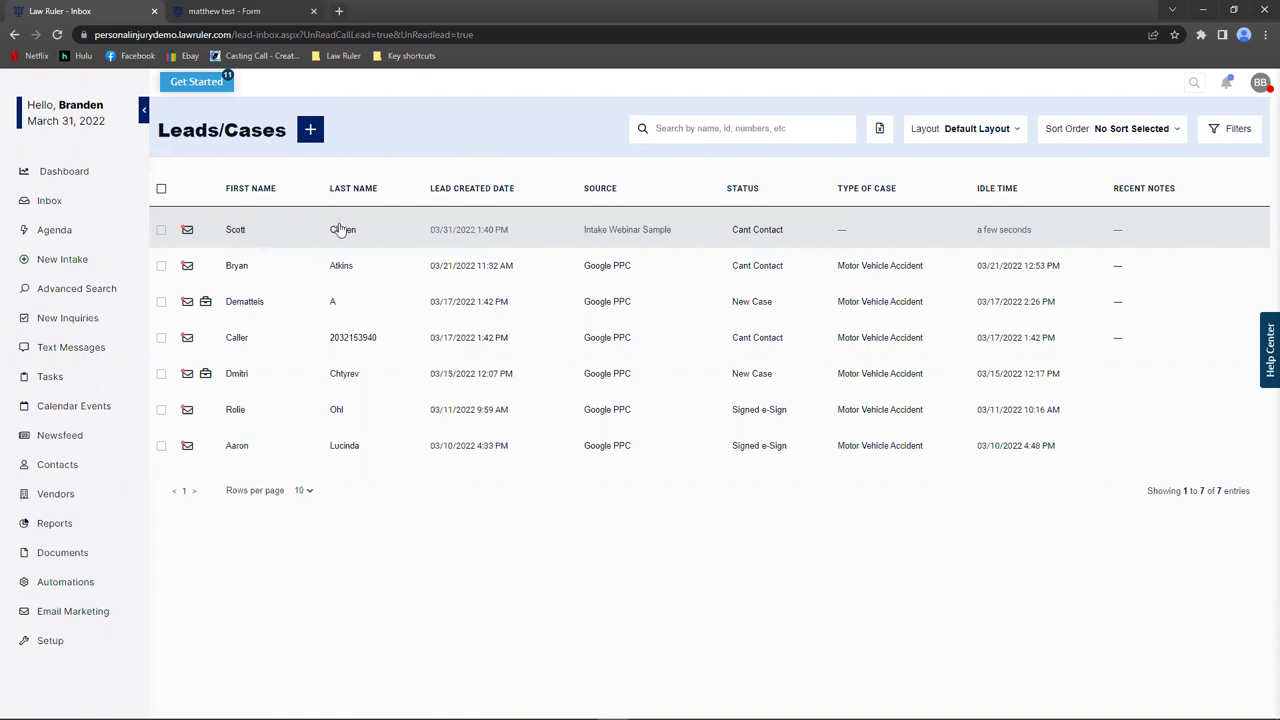
click(661, 230)
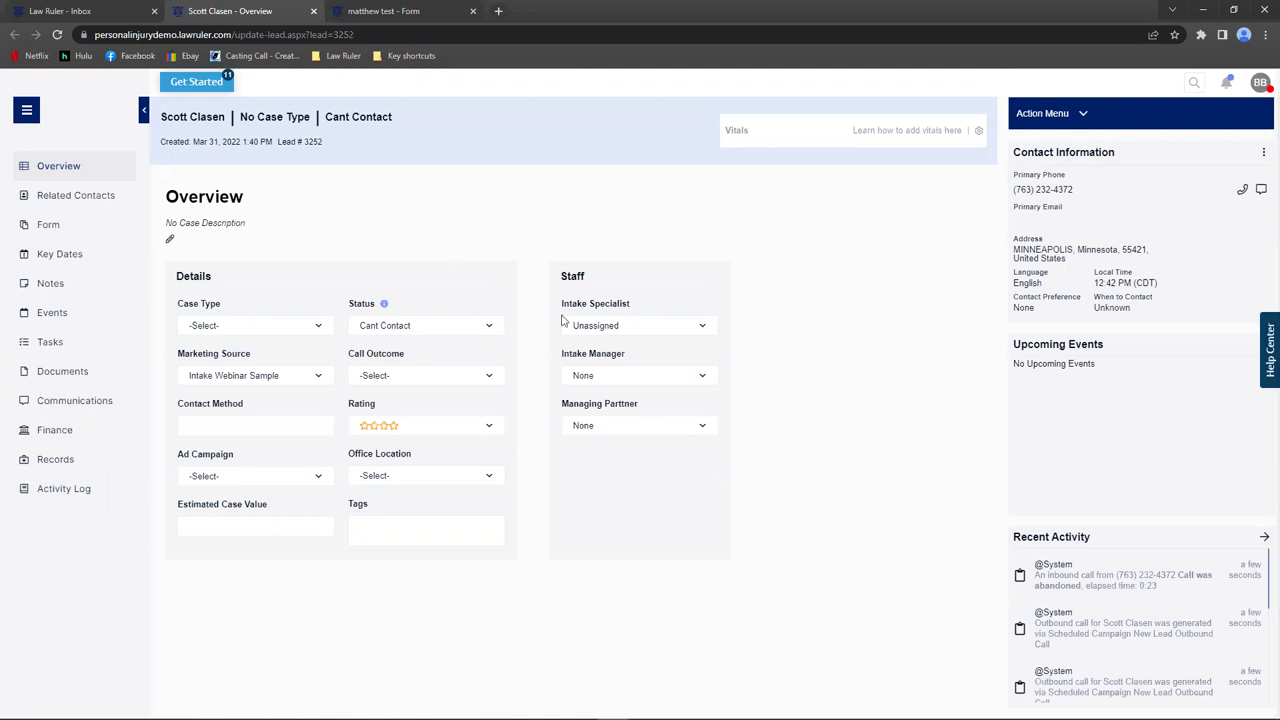
click(388, 330)
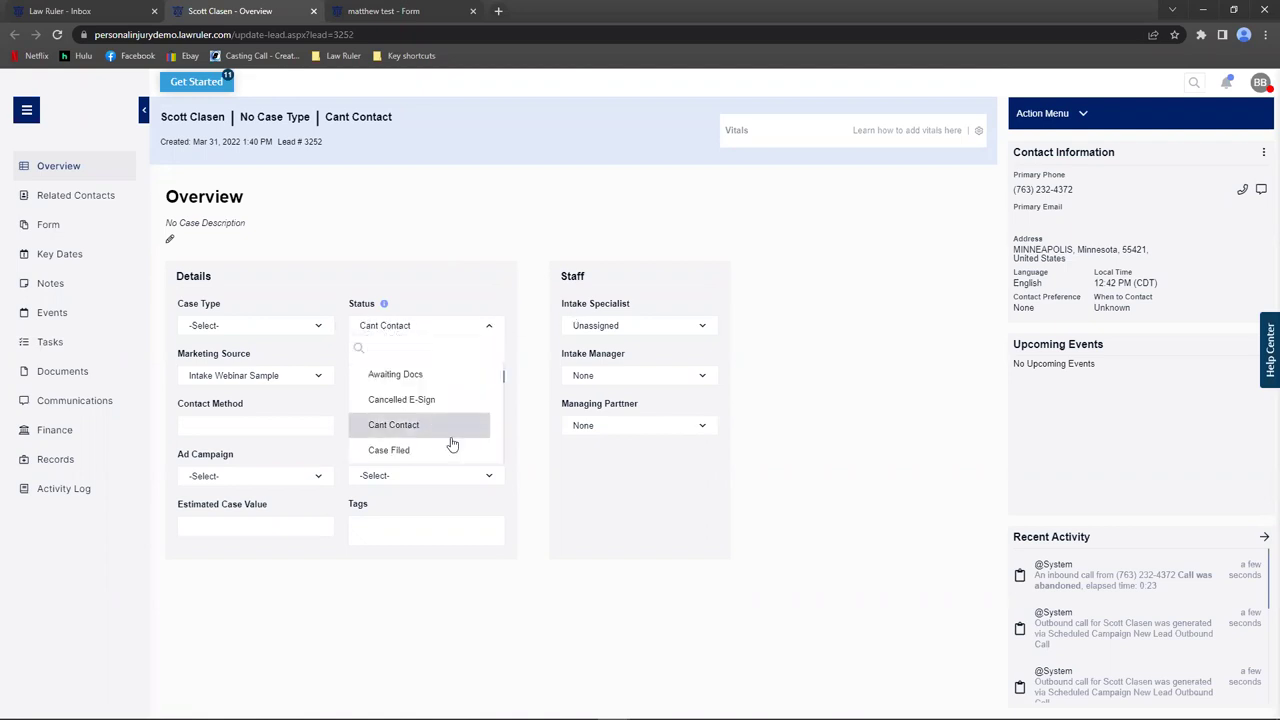
text(new)
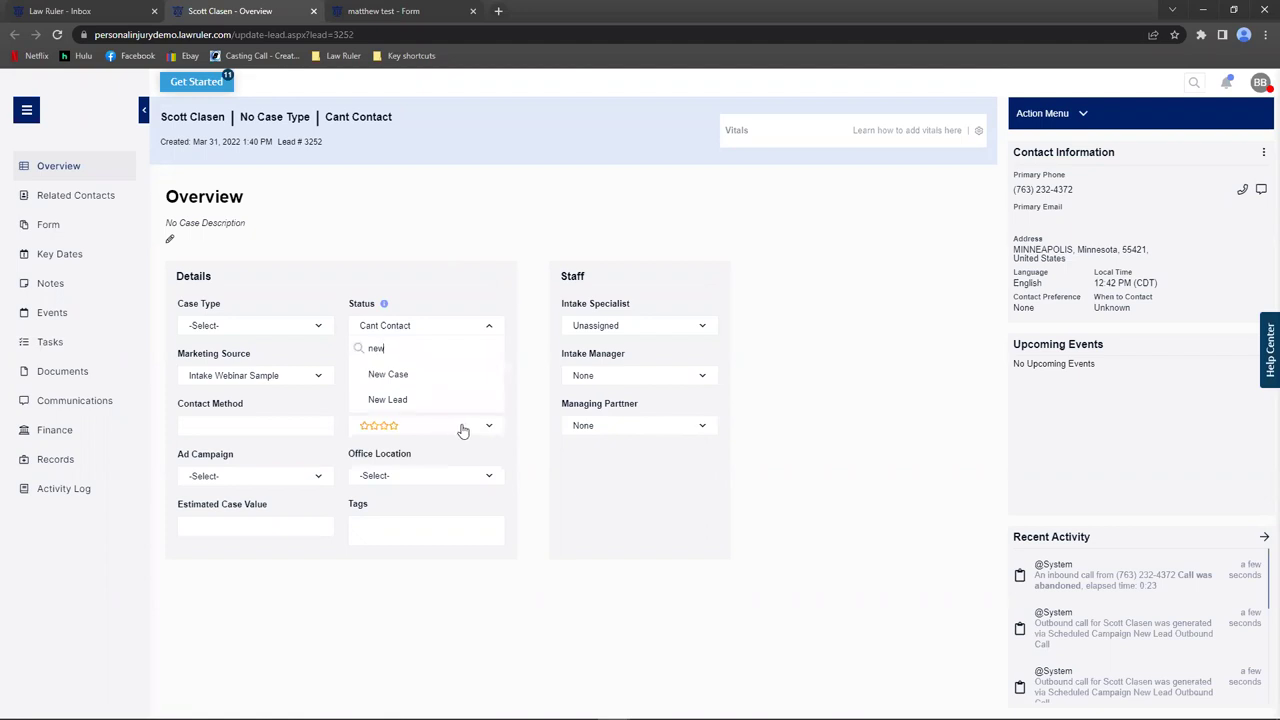
click(448, 402)
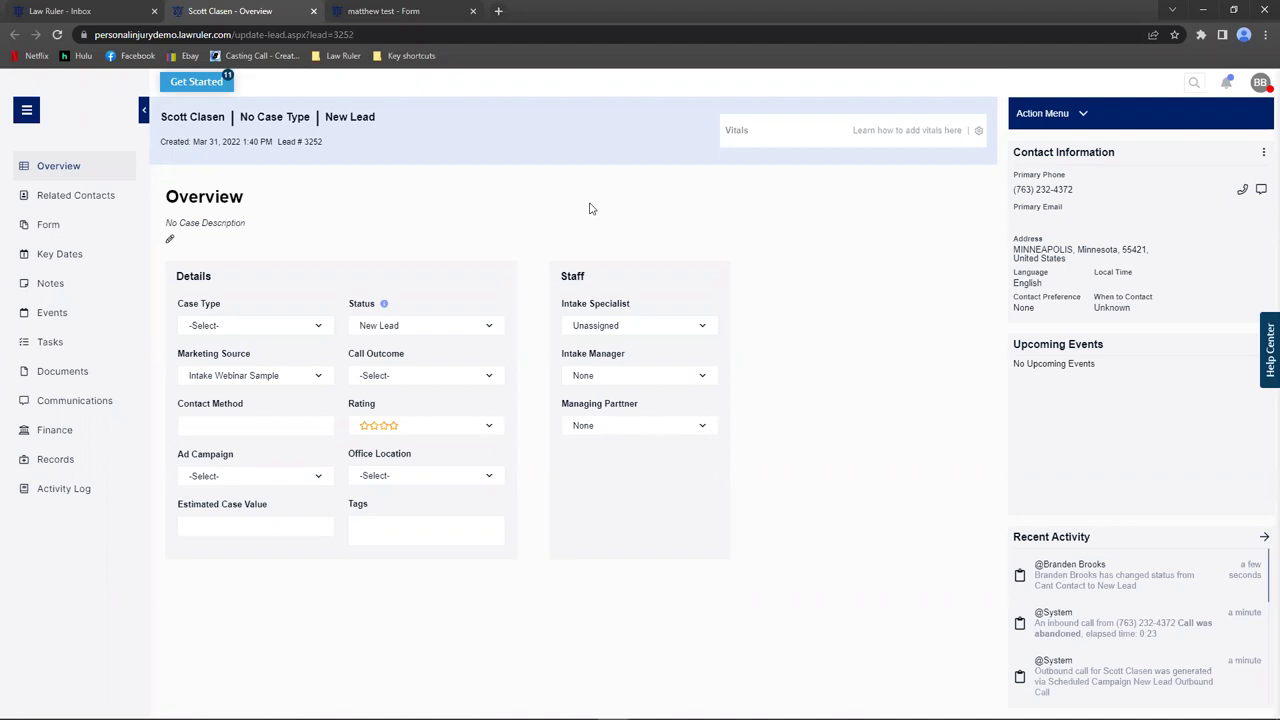
Display the public link of this lead's intake form, copy the URL and close the link window.
right_click(8, 133)
click(416, 291)
click(88, 227)
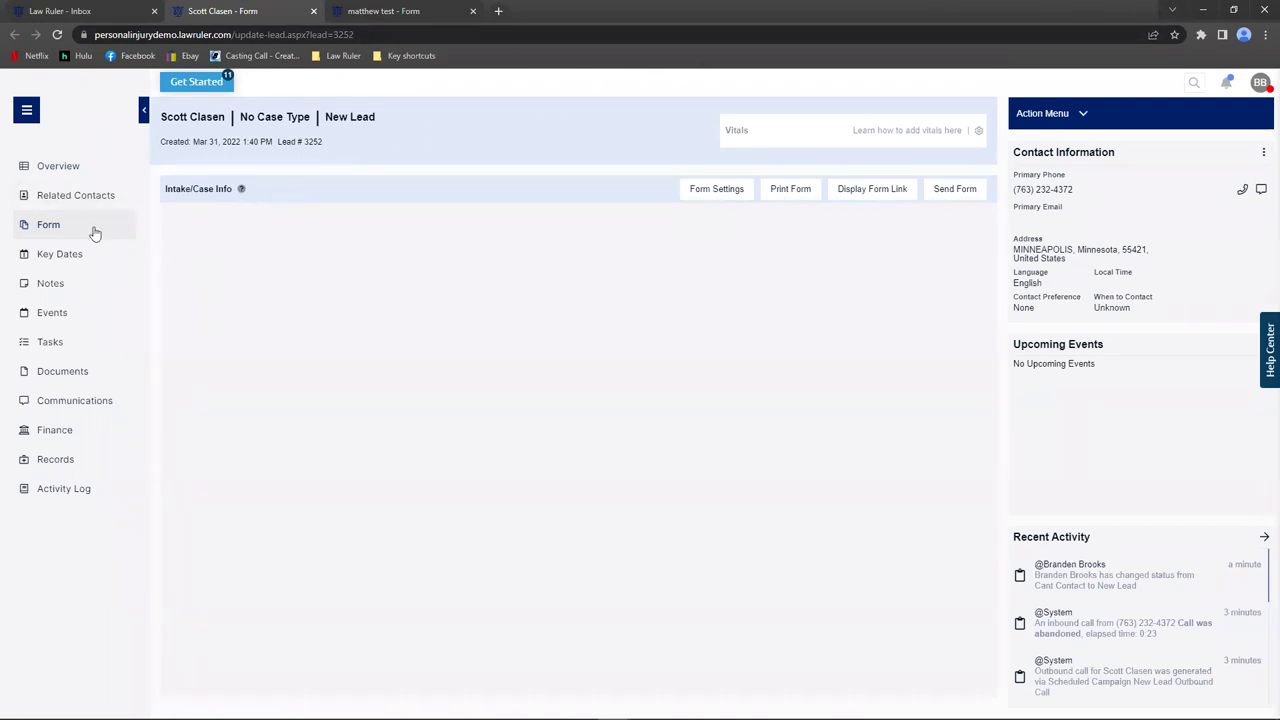
click(62, 224)
click(860, 190)
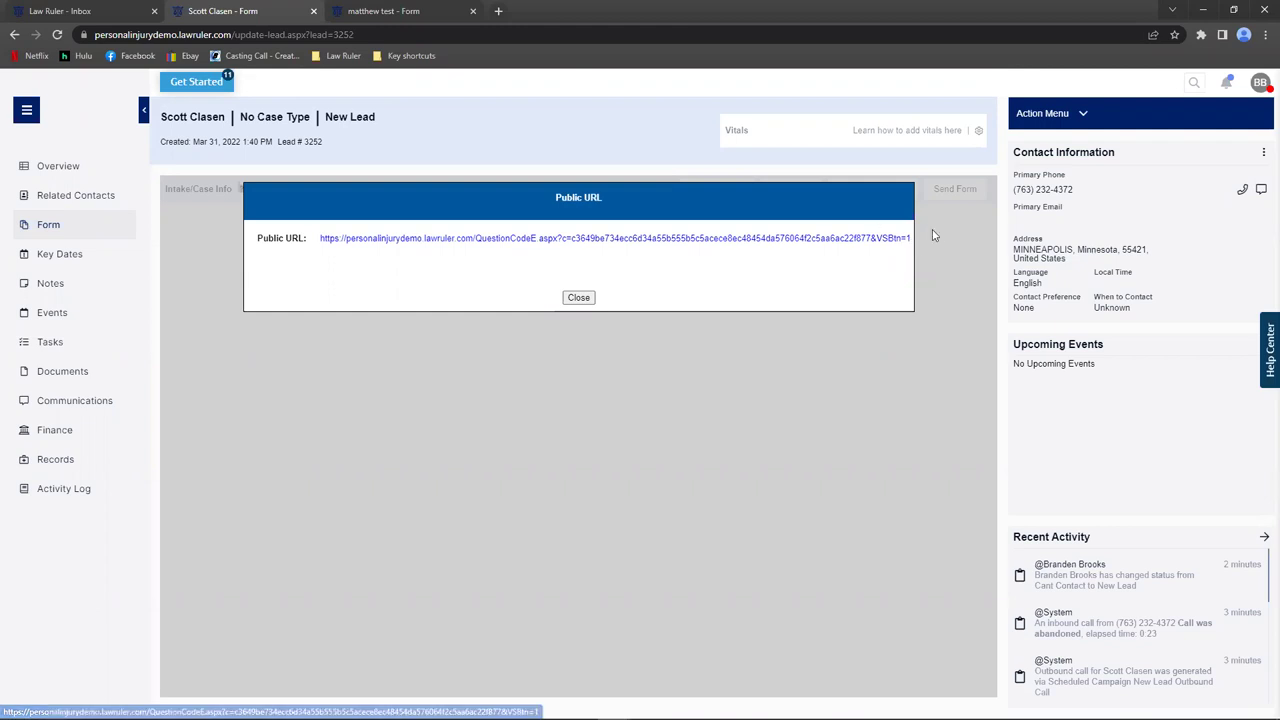
drag(319, 238, 912, 240)
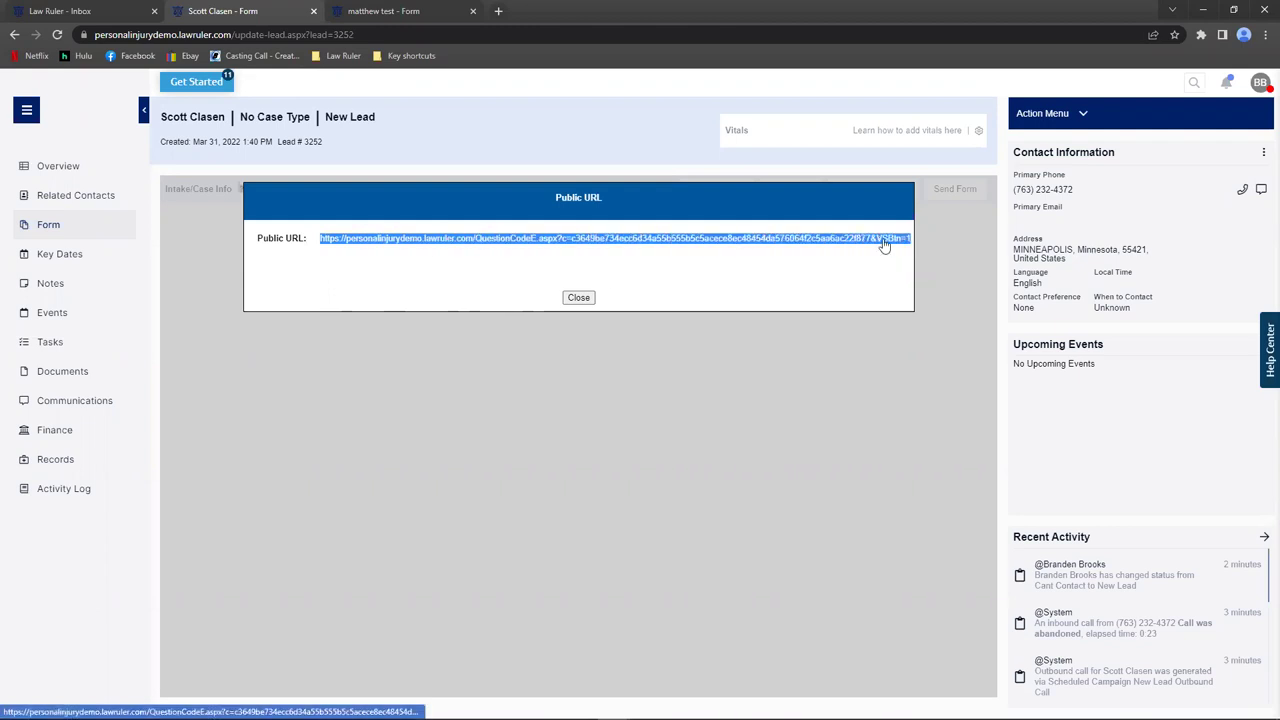
right_click(883, 243)
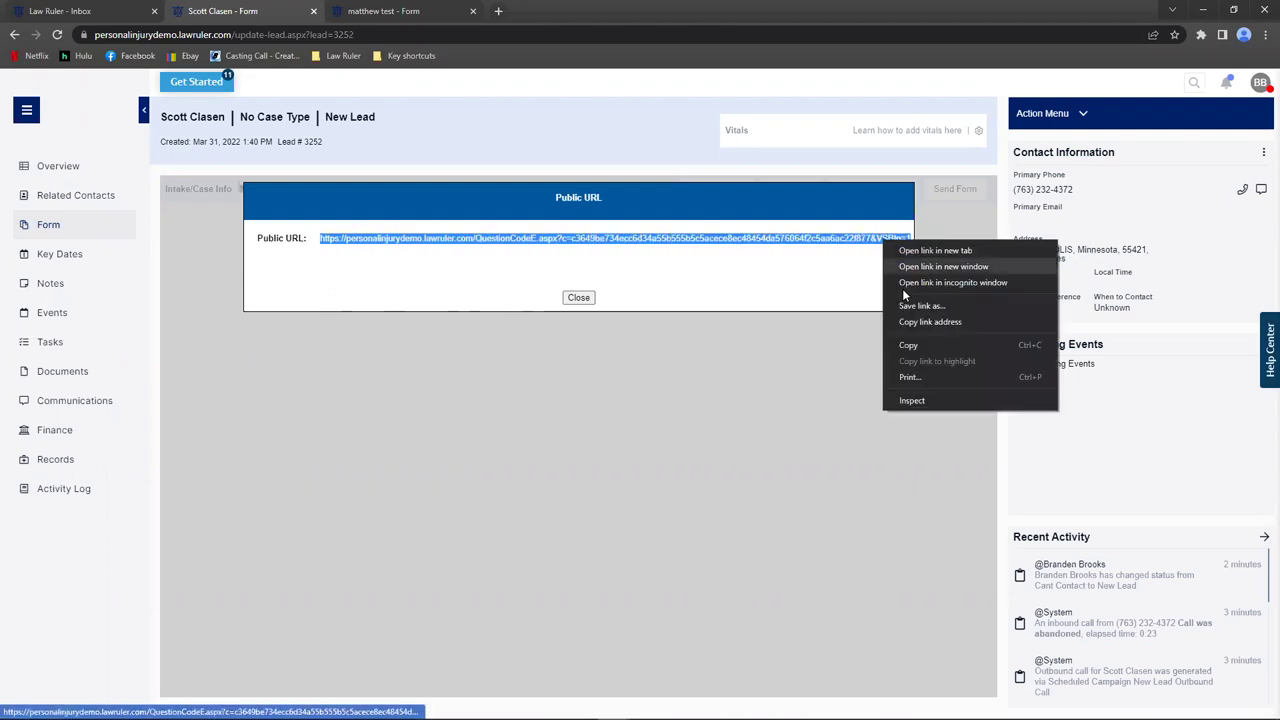
click(914, 346)
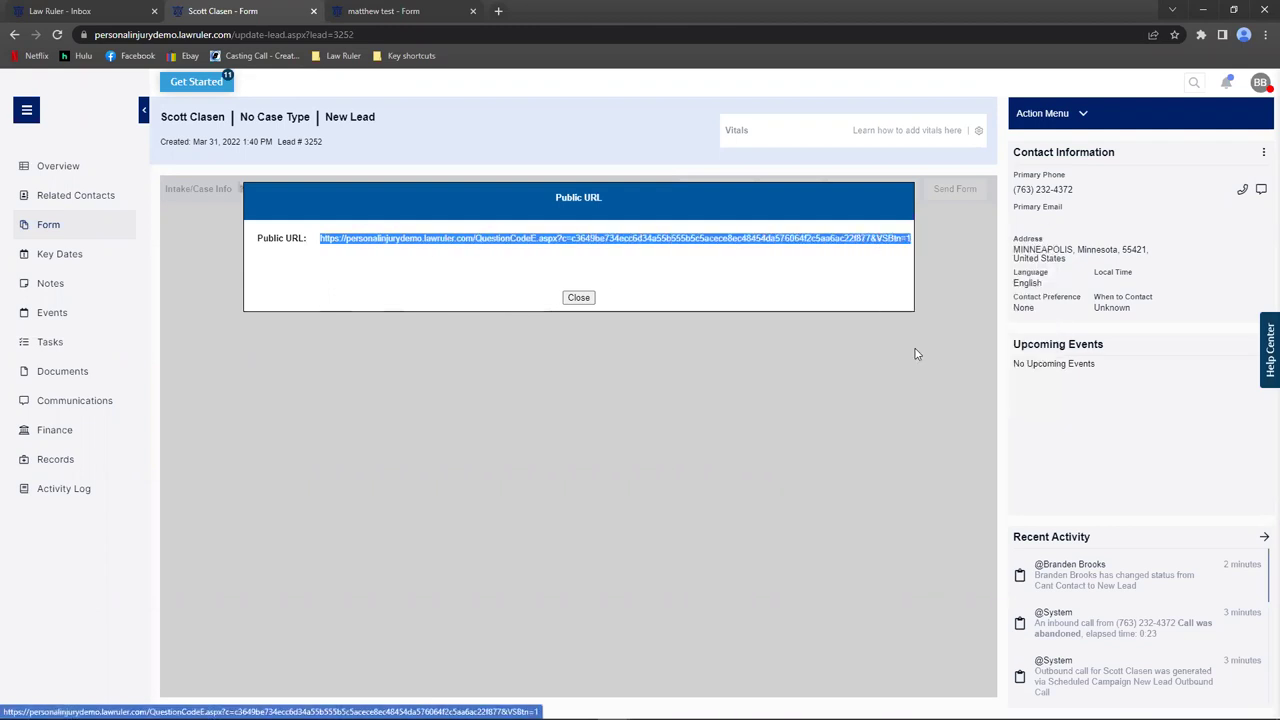
click(579, 298)
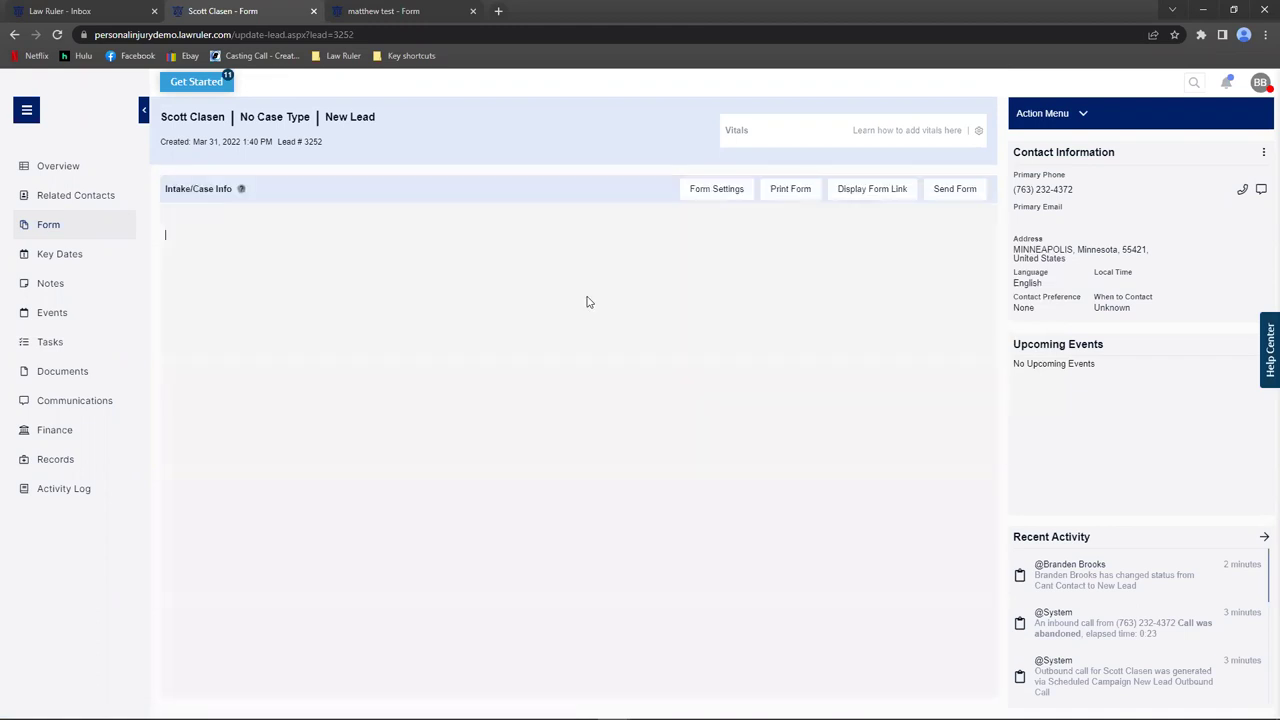
Preview the email for sending the intake form, check the available sender accounts, and return to the lead's record.
click(941, 196)
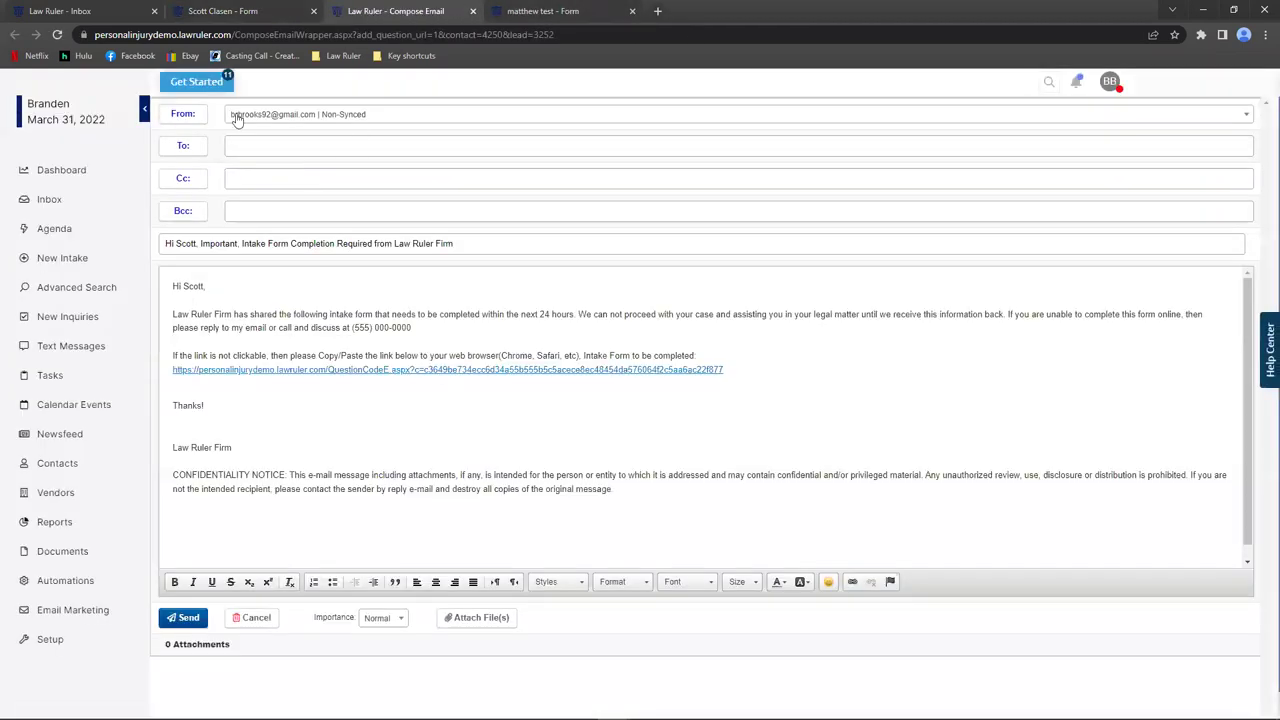
click(256, 116)
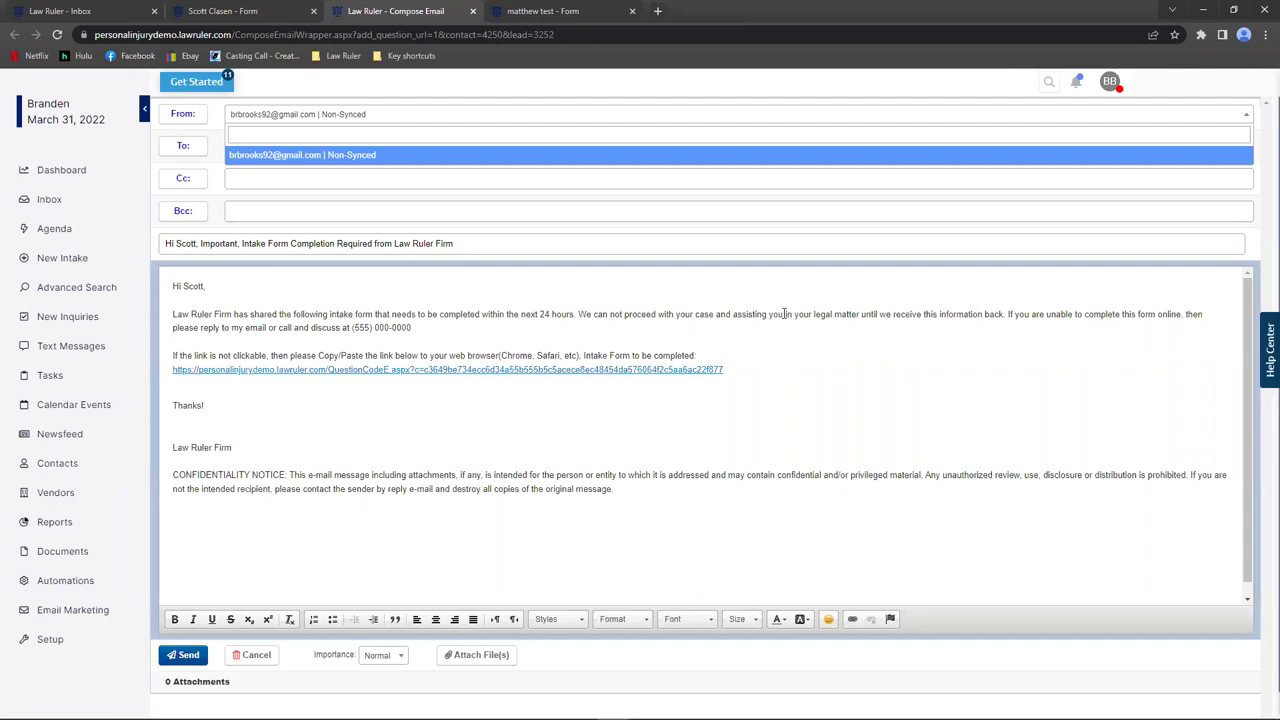
click(230, 11)
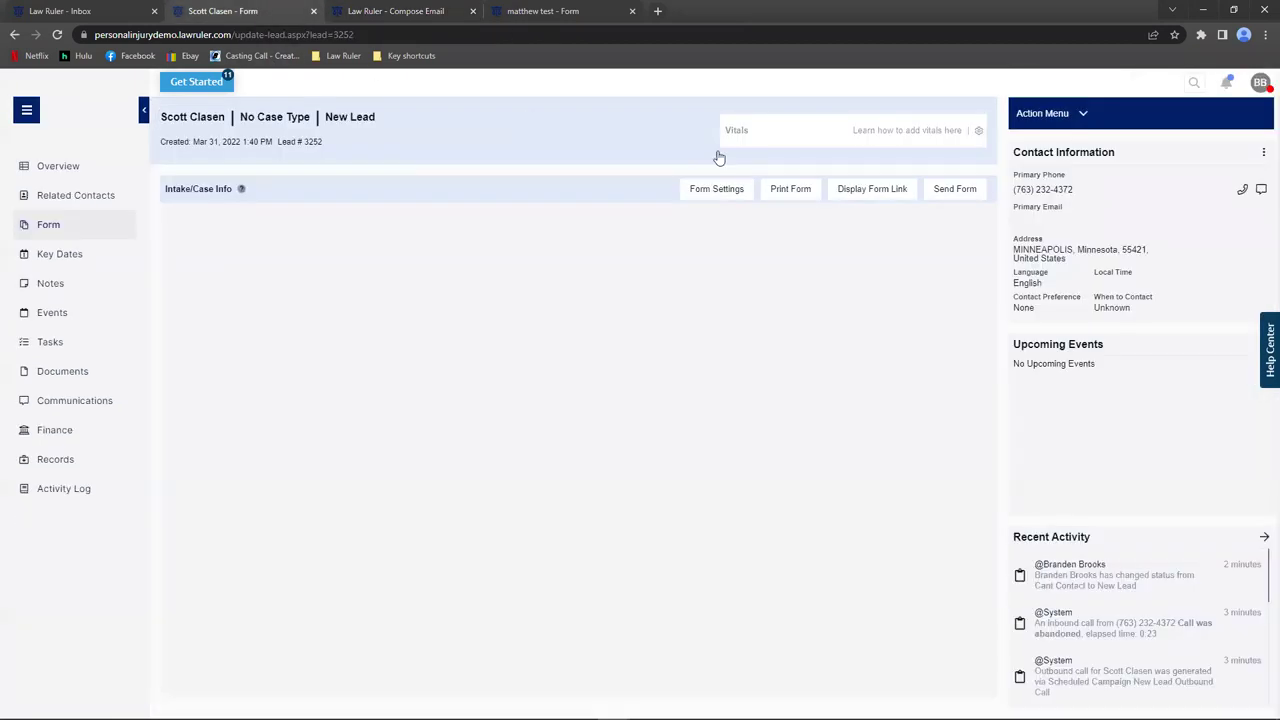
Send the client a text message containing the copied intake form URL from the lead's communications.
click(72, 405)
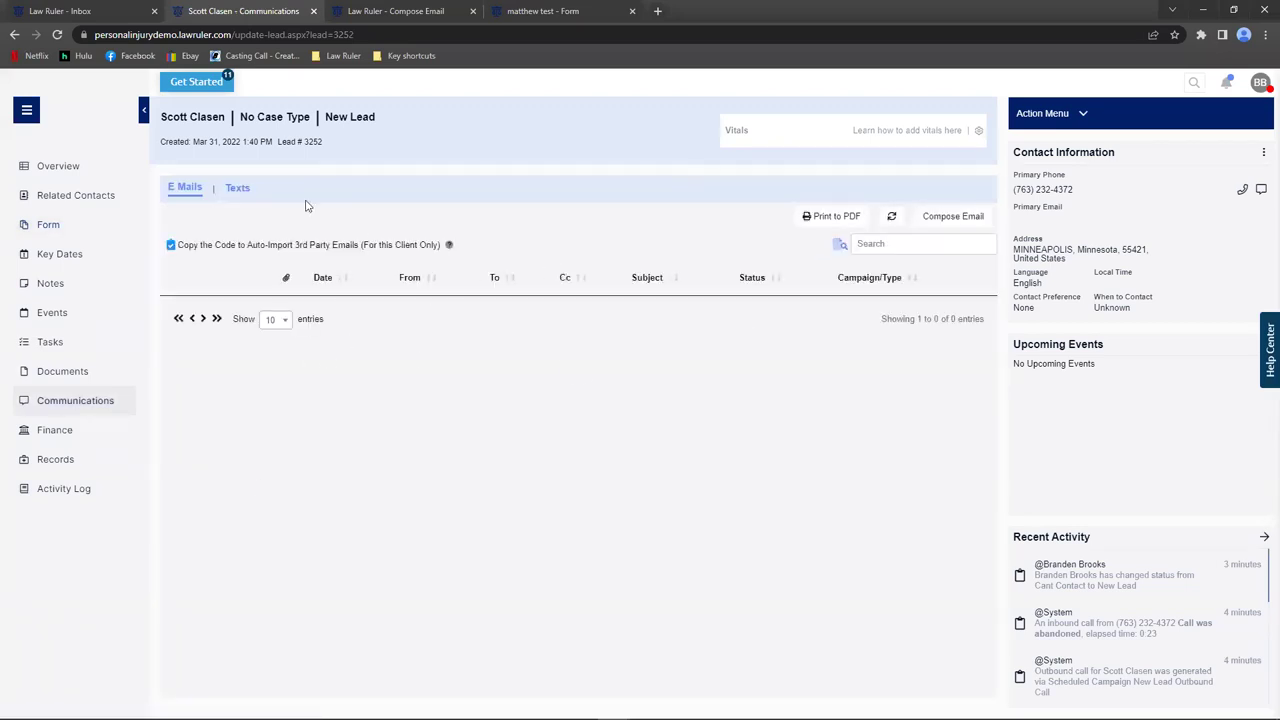
click(237, 188)
click(273, 359)
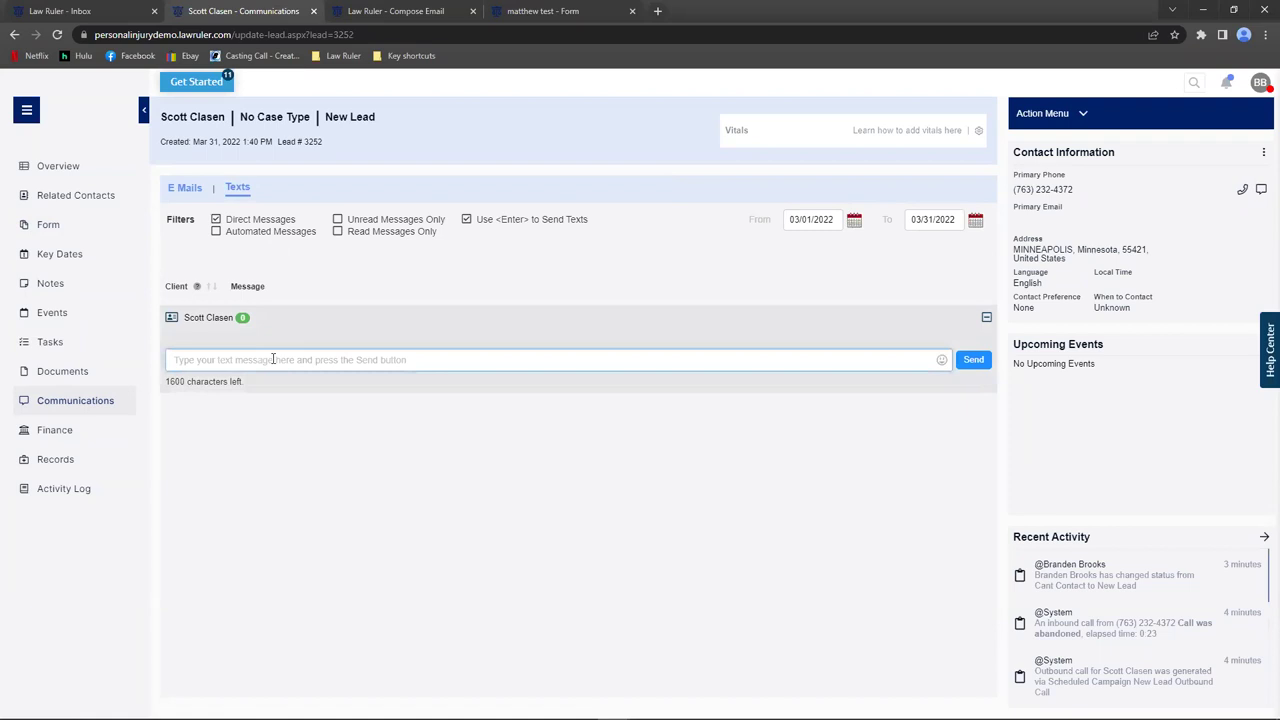
key(ctrl+v)
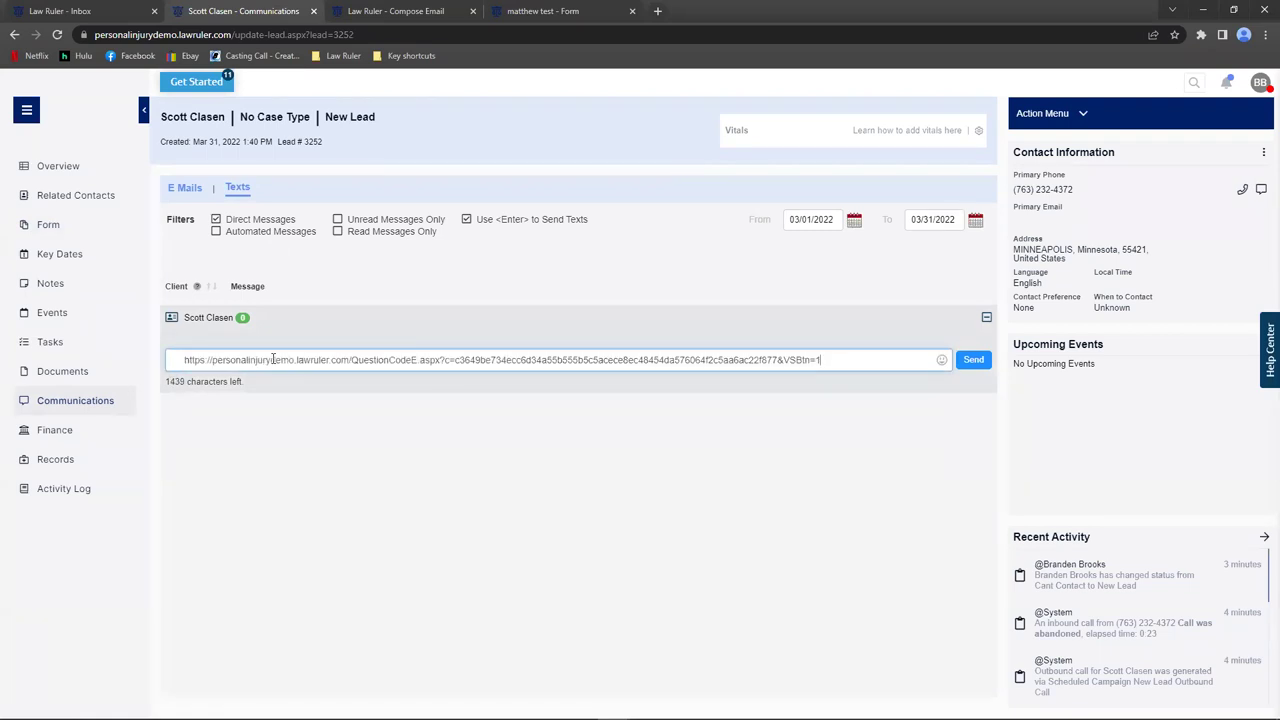
key(Return)
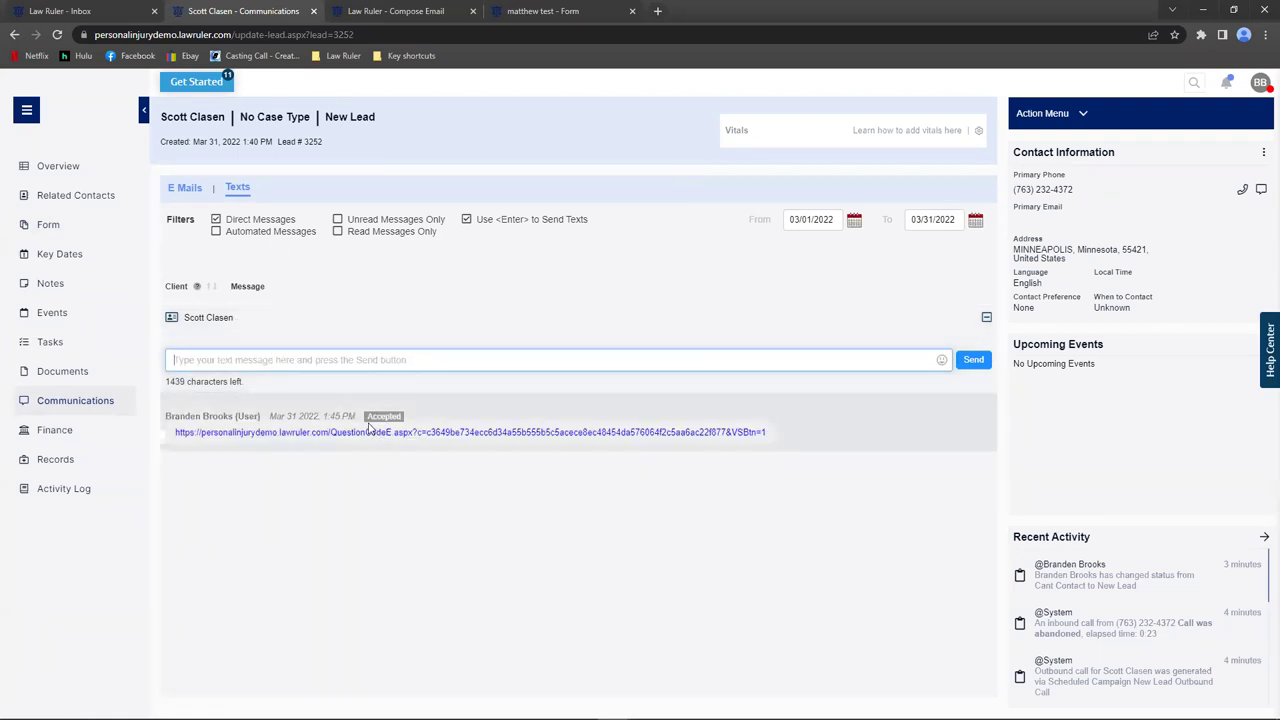
Examine the sent text's delivery status and timestamp, and the case type in the lead's header.
double_click(378, 416)
click(404, 420)
drag(328, 416, 360, 420)
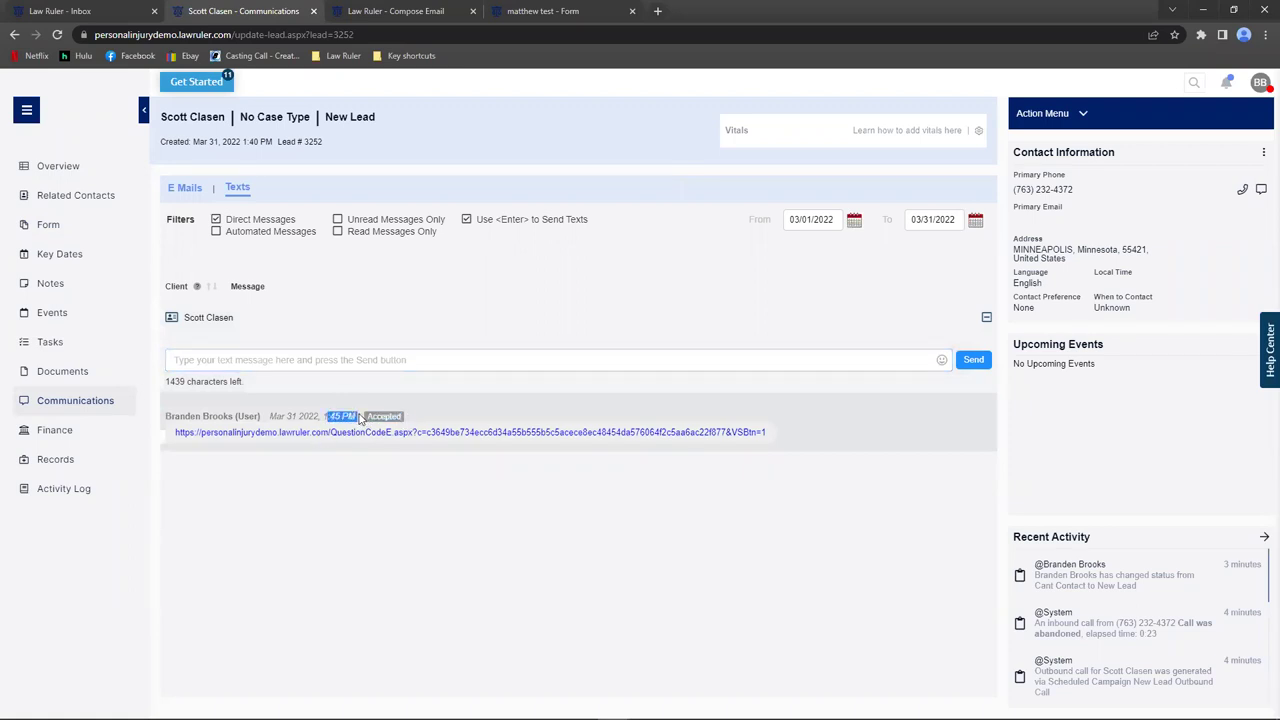
click(295, 420)
right_click(253, 195)
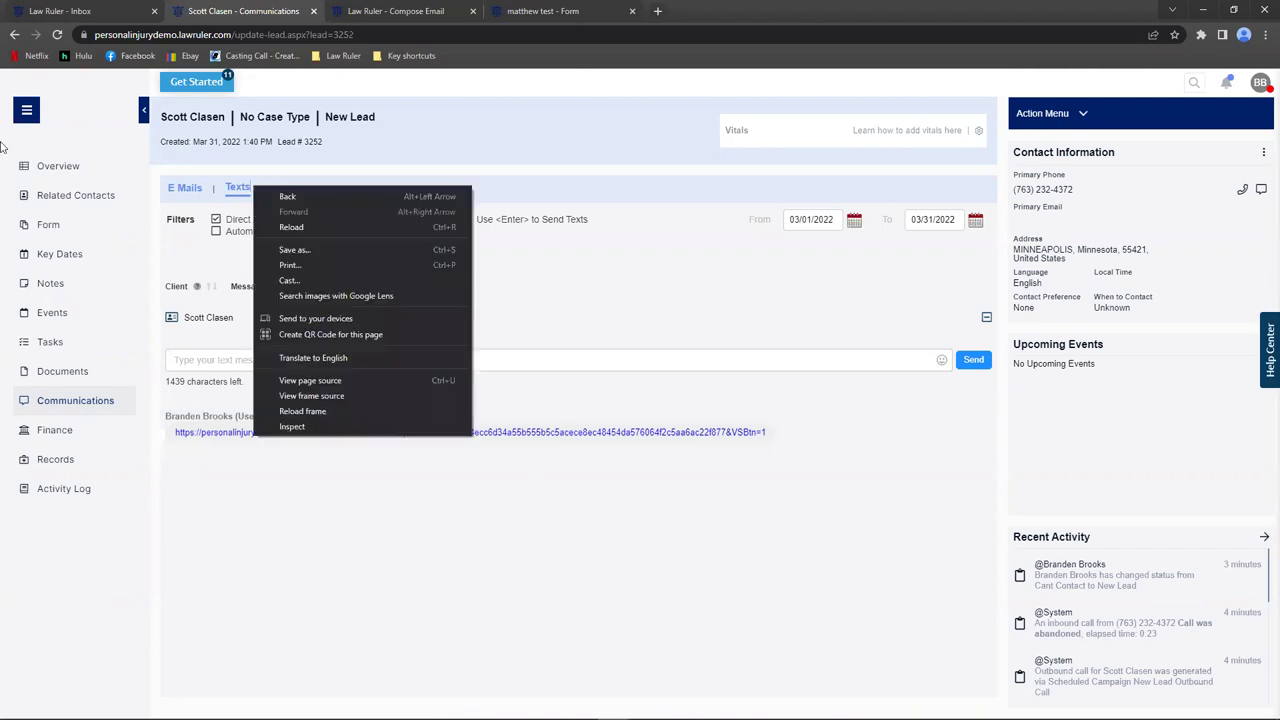
click(284, 122)
drag(240, 117, 312, 117)
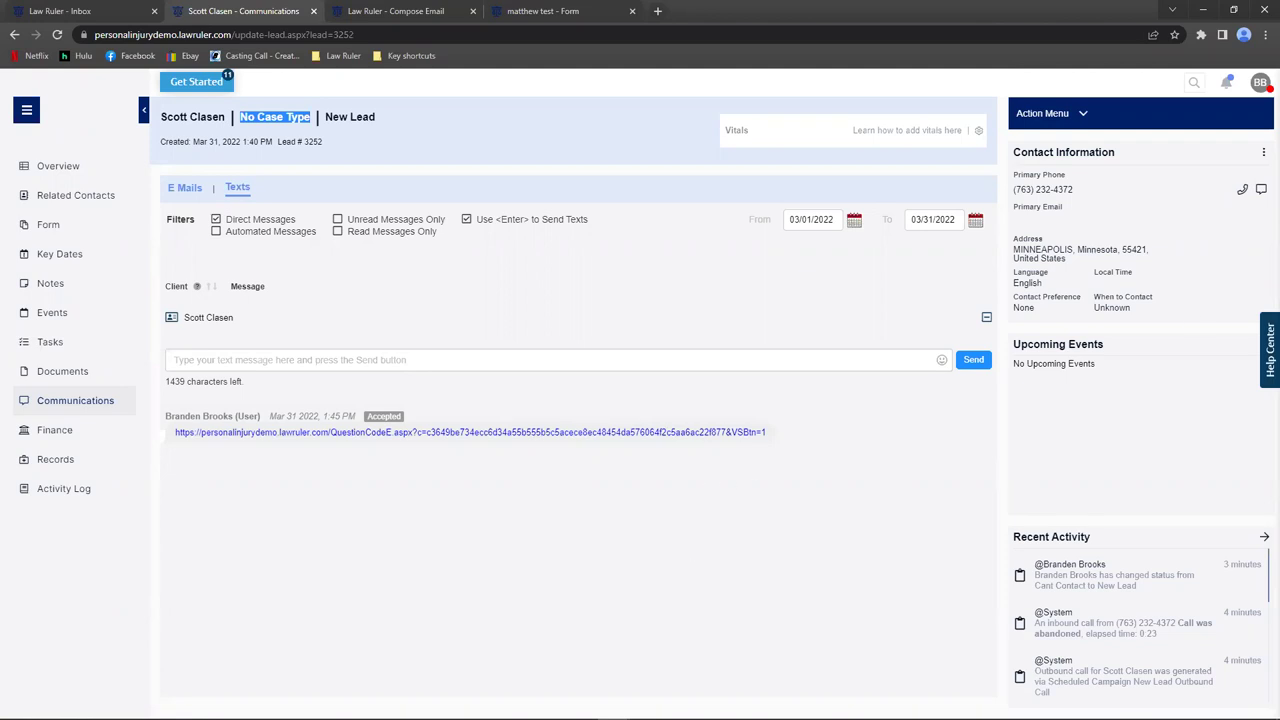
Reload the lead's record and check the delivery status of the sent intake form text in its text communications.
click(57, 34)
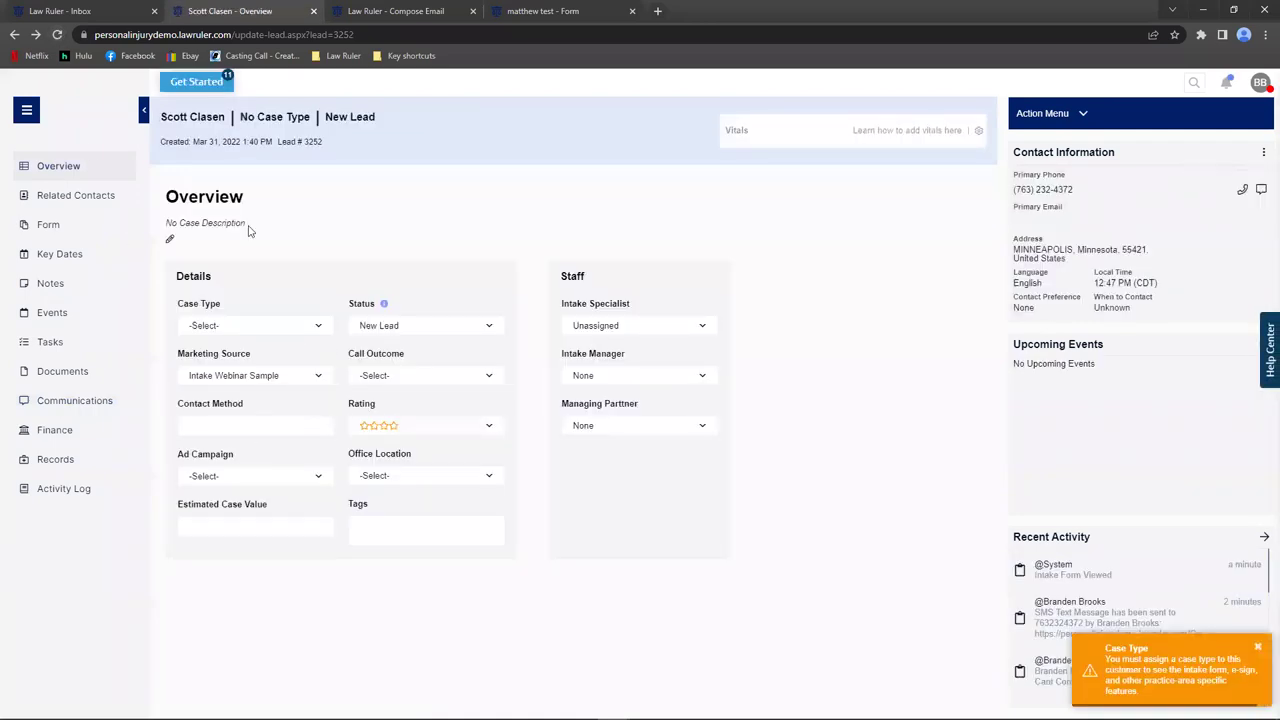
click(73, 403)
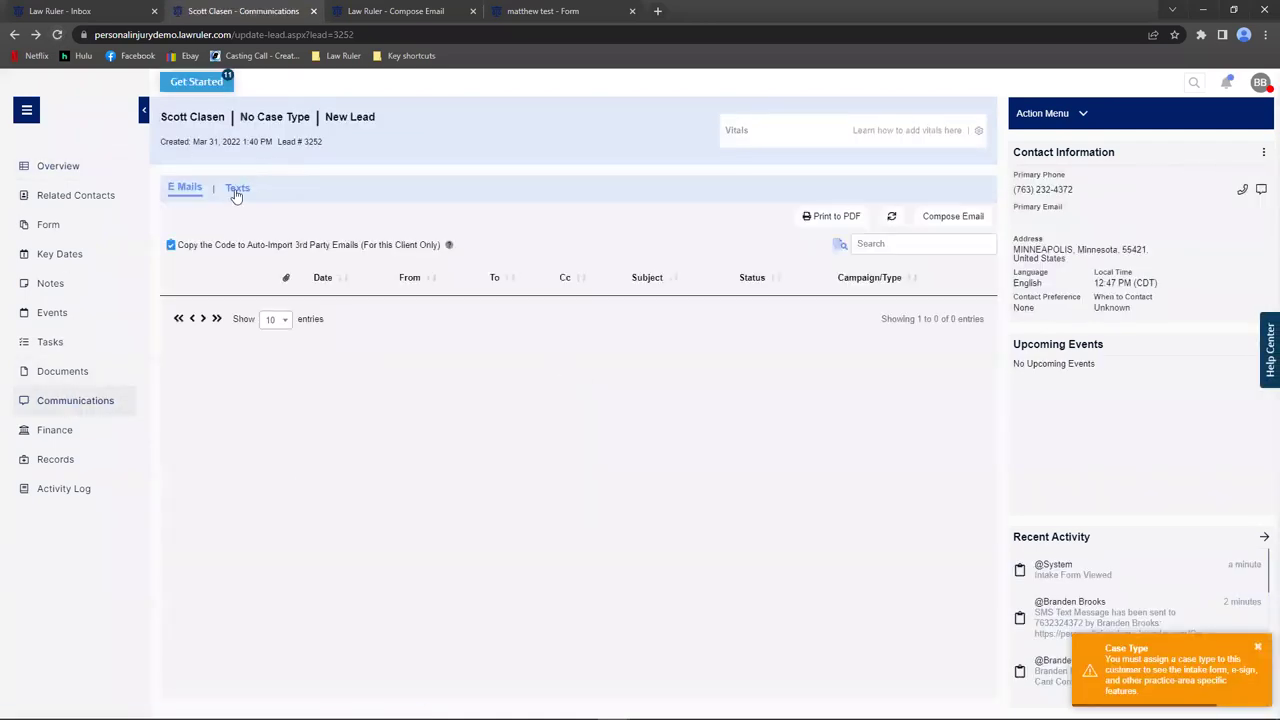
click(237, 188)
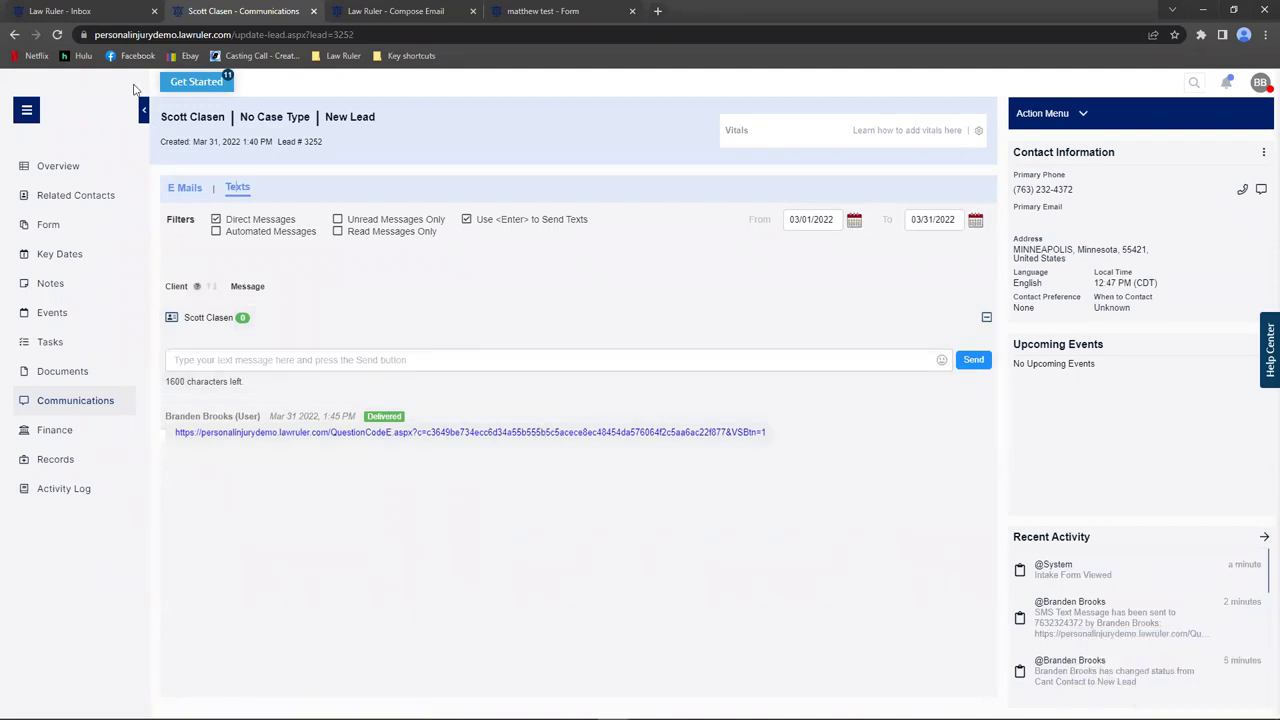
Return to the lead's overview and set its case type to Motor Vehicle Accident.
click(60, 35)
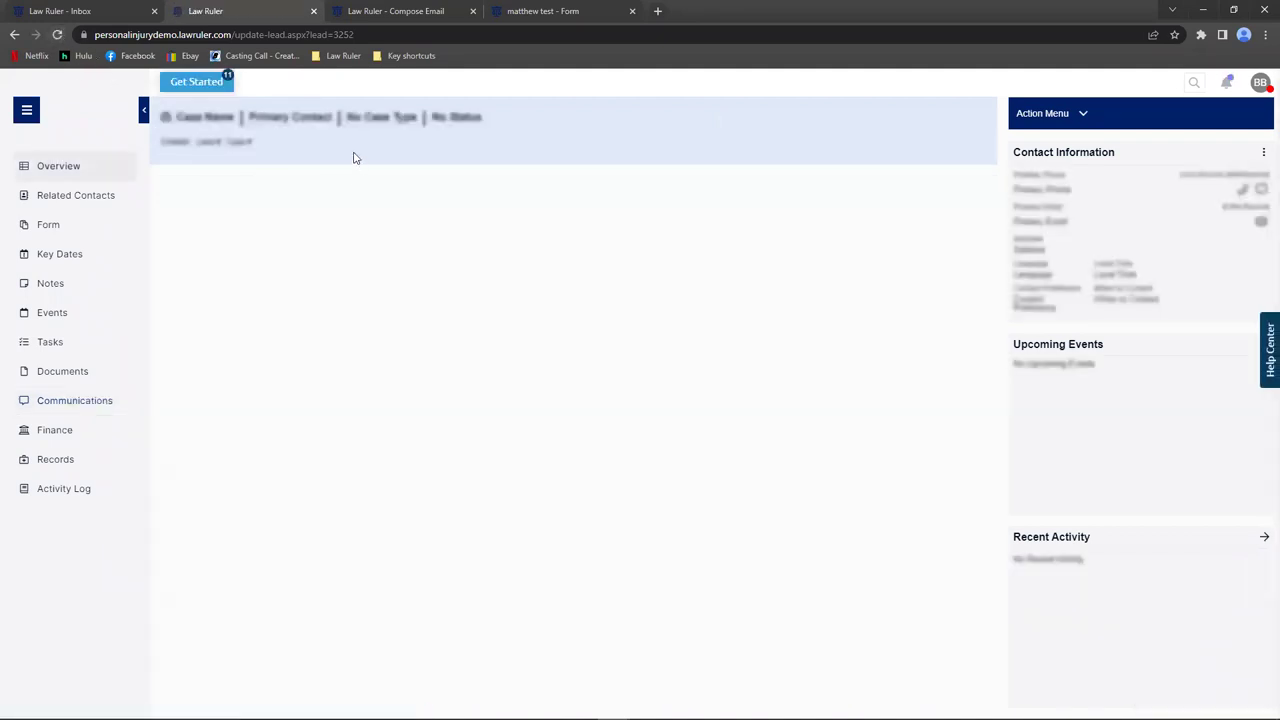
click(240, 326)
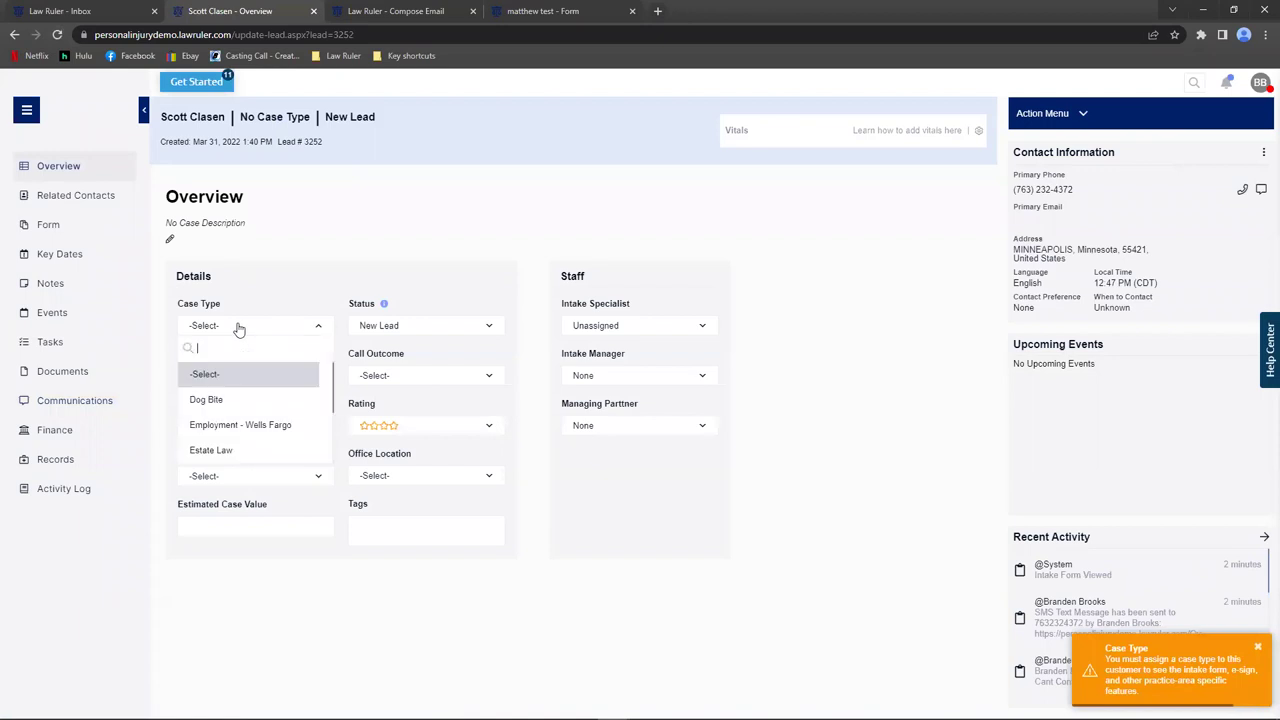
scroll(250, 420, down, 3)
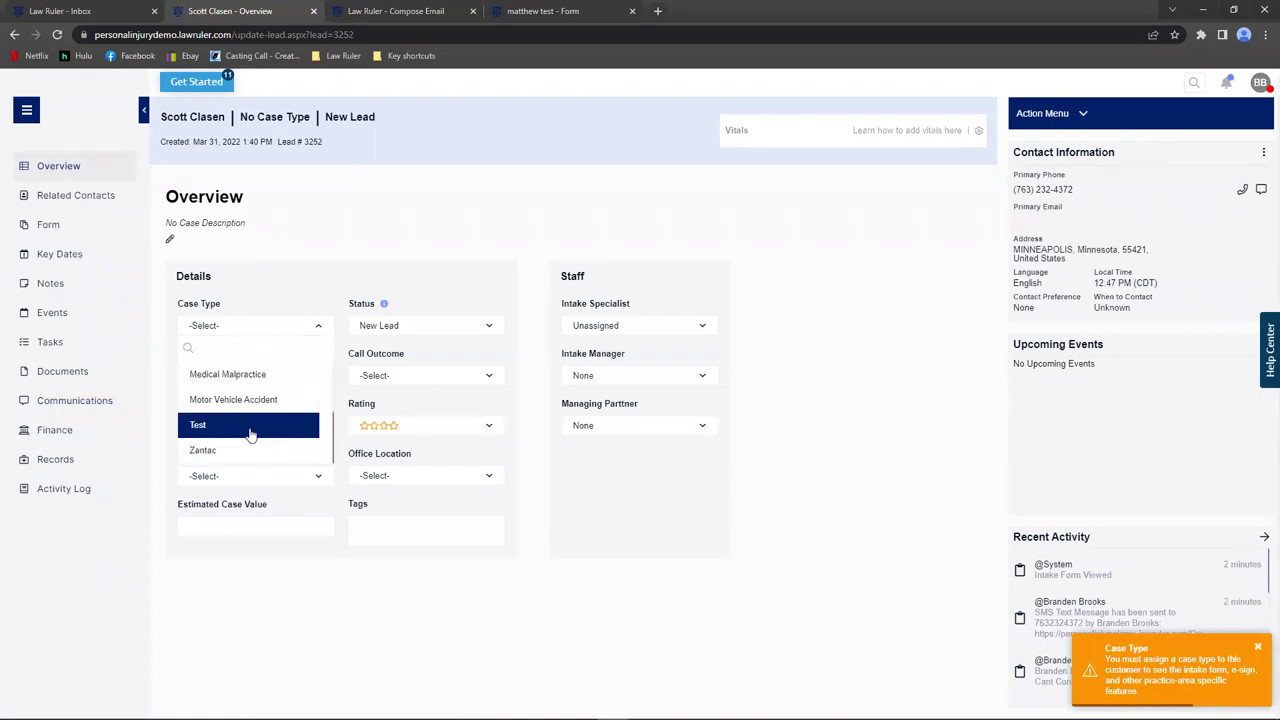
click(250, 400)
Review the lead's text conversation under the assigned case type and close that lead's browser tab.
click(76, 406)
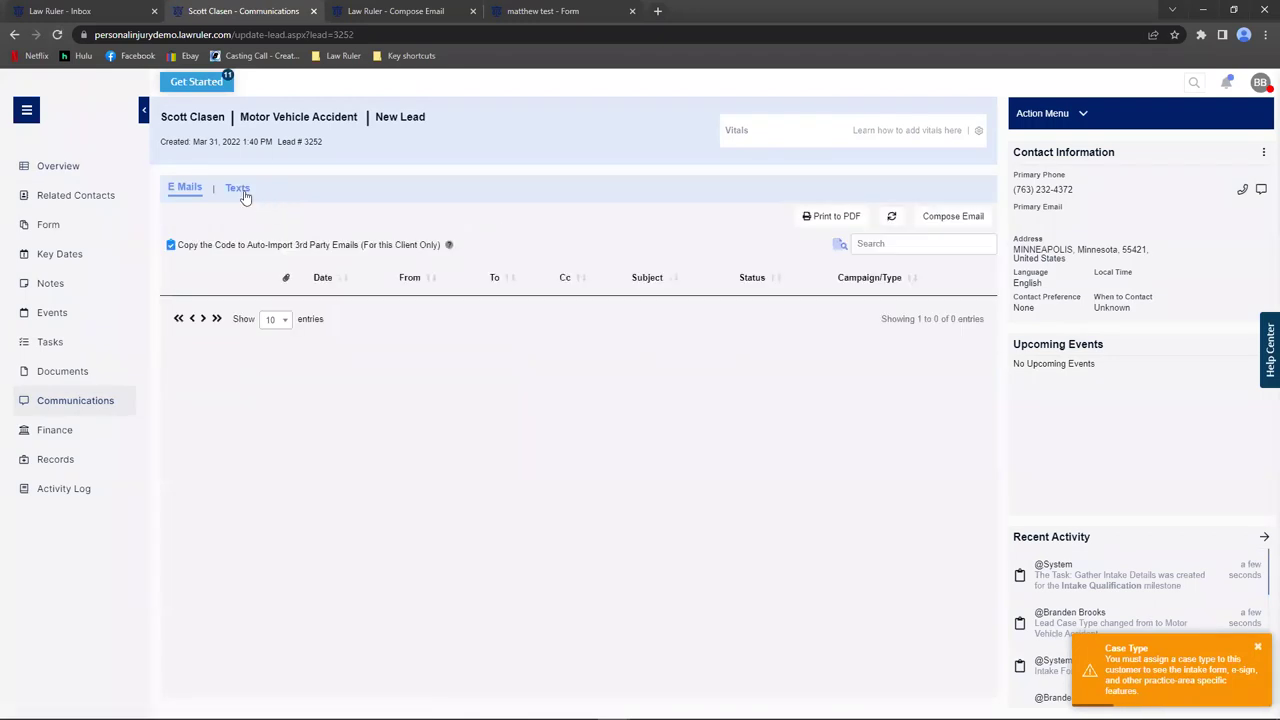
click(240, 189)
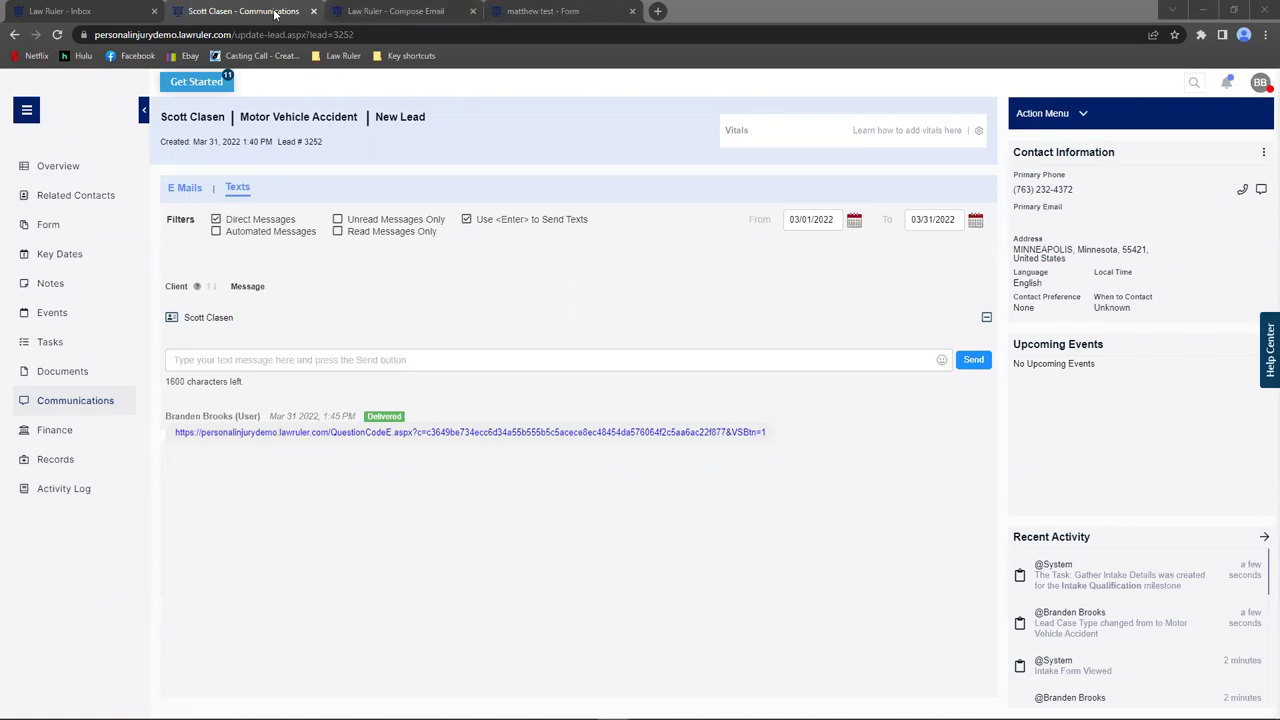
click(313, 11)
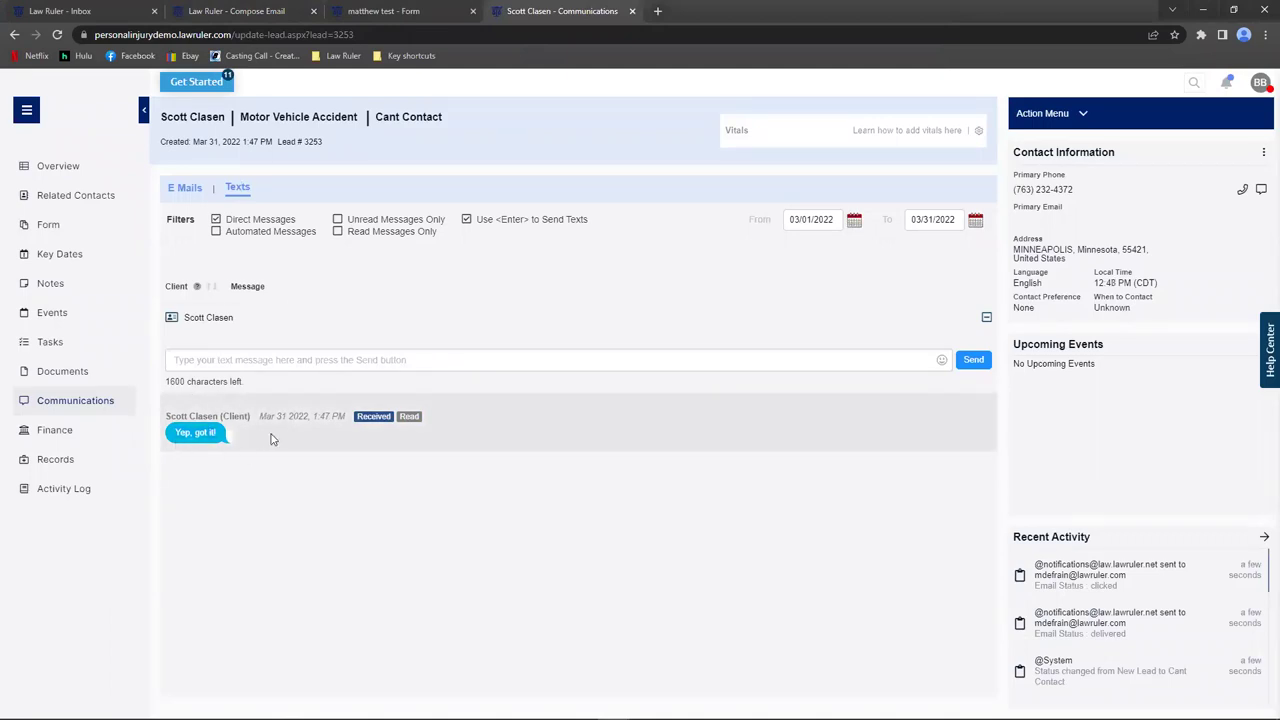
Switch to the open test lead's intake record and start sending the Retainer Agreement from its e-sign documents.
click(384, 12)
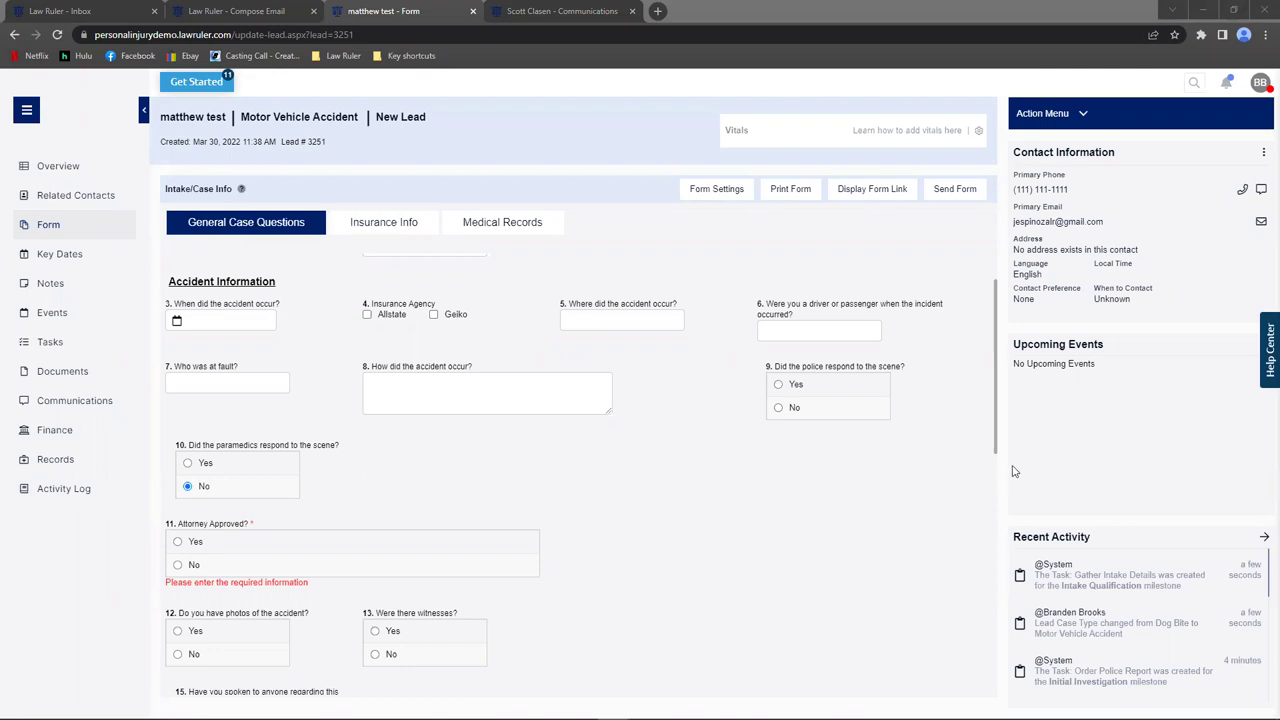
click(70, 378)
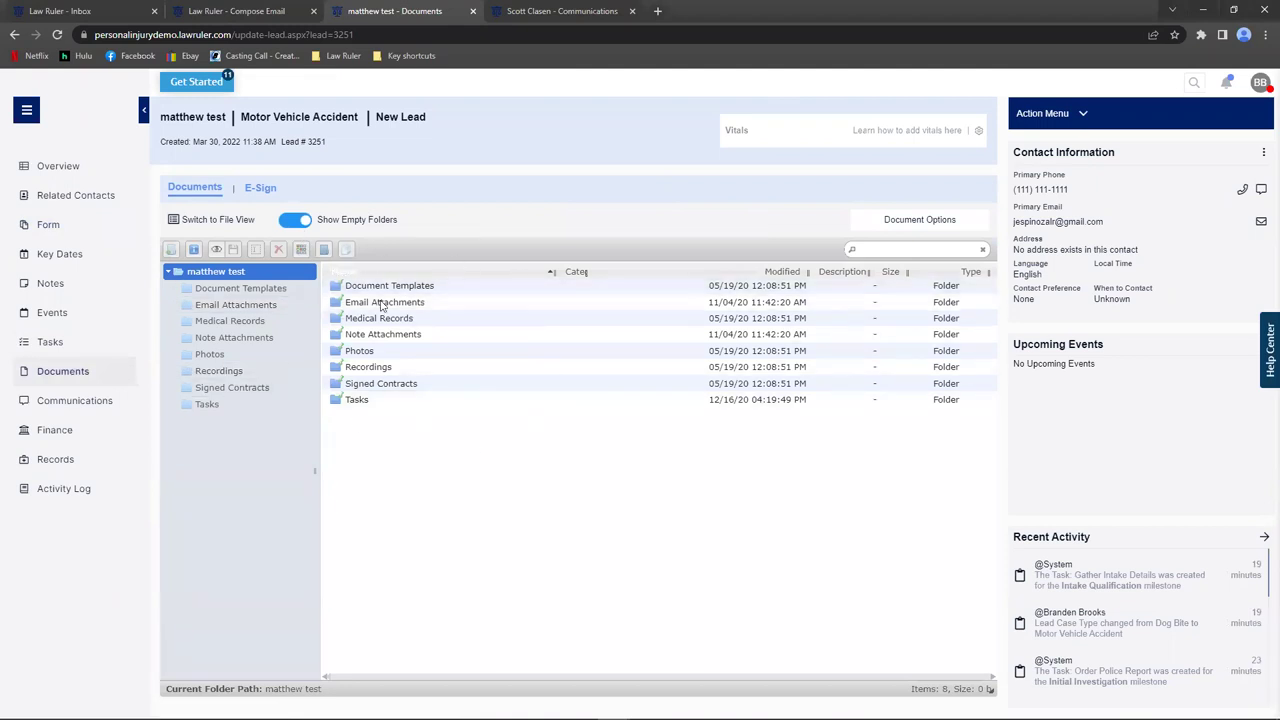
click(260, 190)
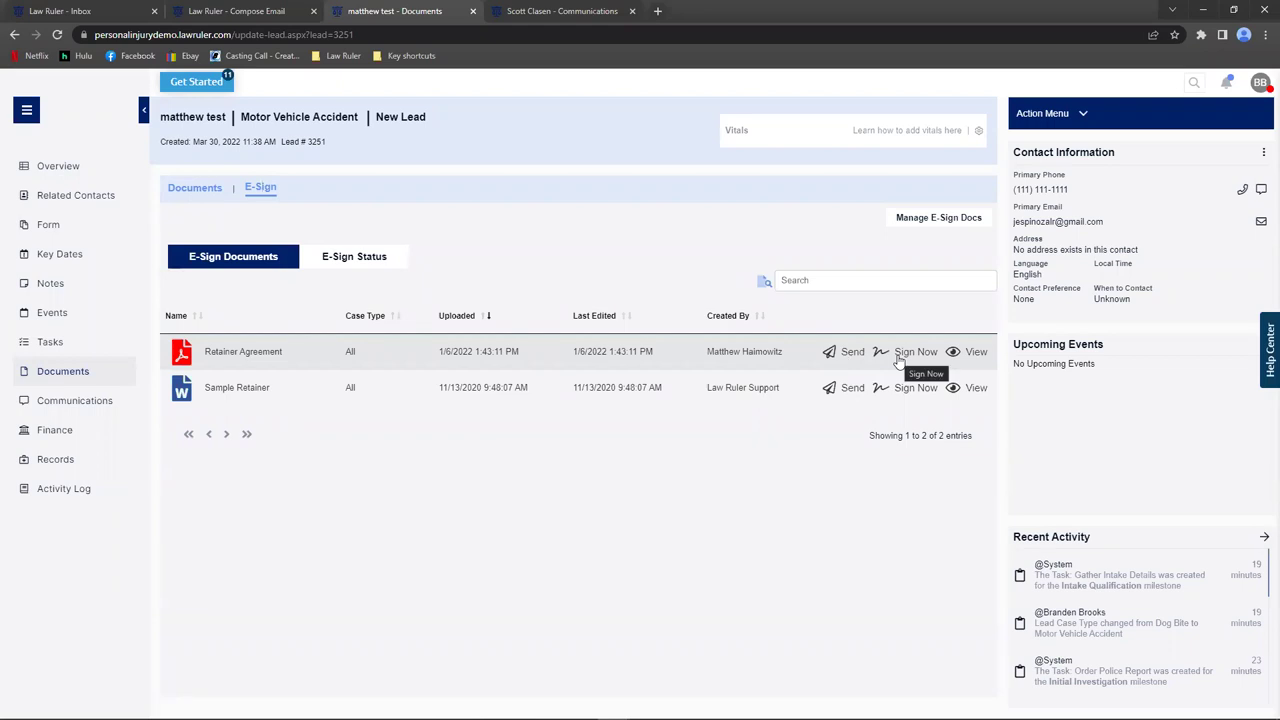
click(846, 353)
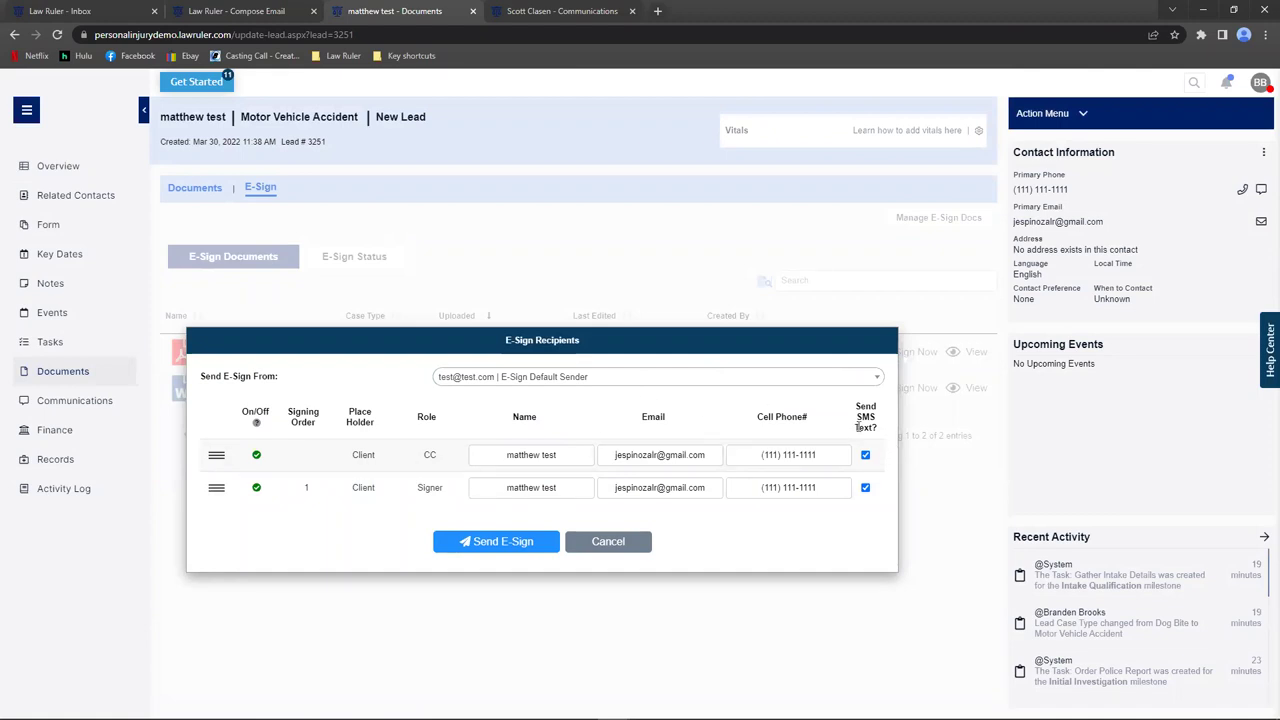
Point out the SMS text option for the e-sign recipients, switching it off and back on for the CC recipient.
triple_click(888, 418)
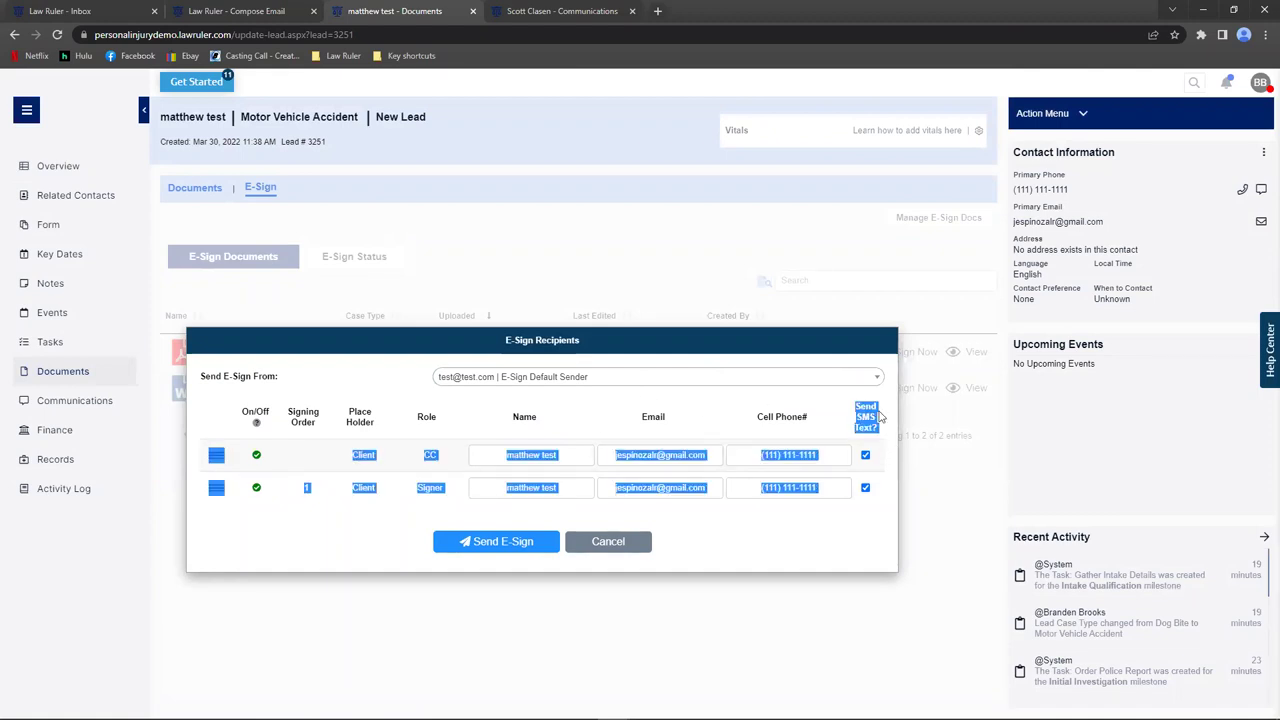
click(881, 416)
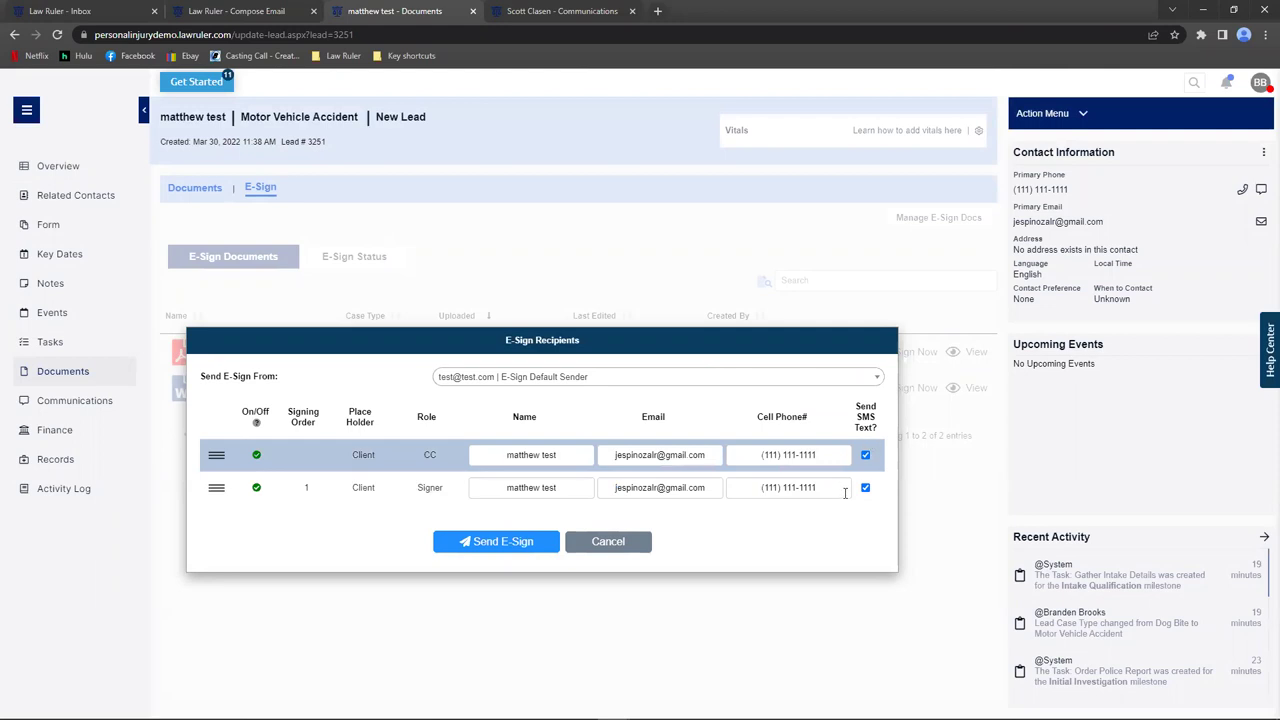
click(865, 455)
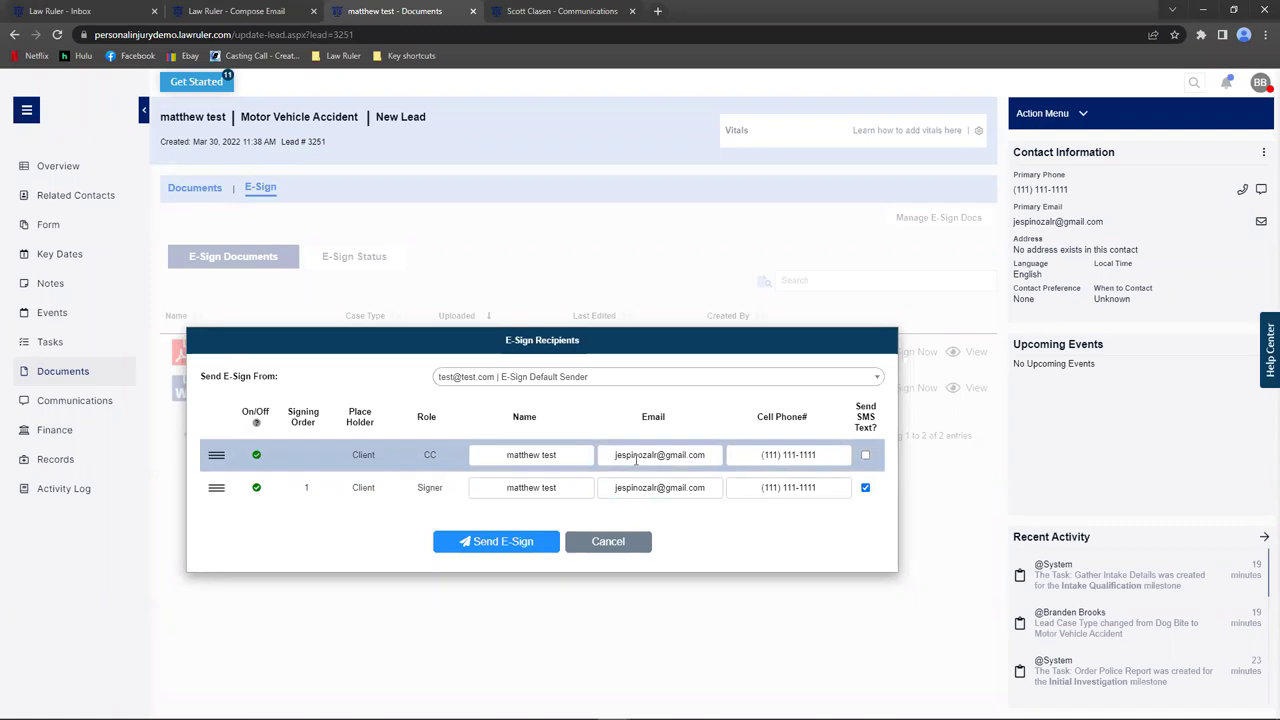
click(865, 455)
Send the Retainer Agreement for e-signature to the CC and signer recipients and dismiss the confirmation.
click(524, 543)
click(556, 357)
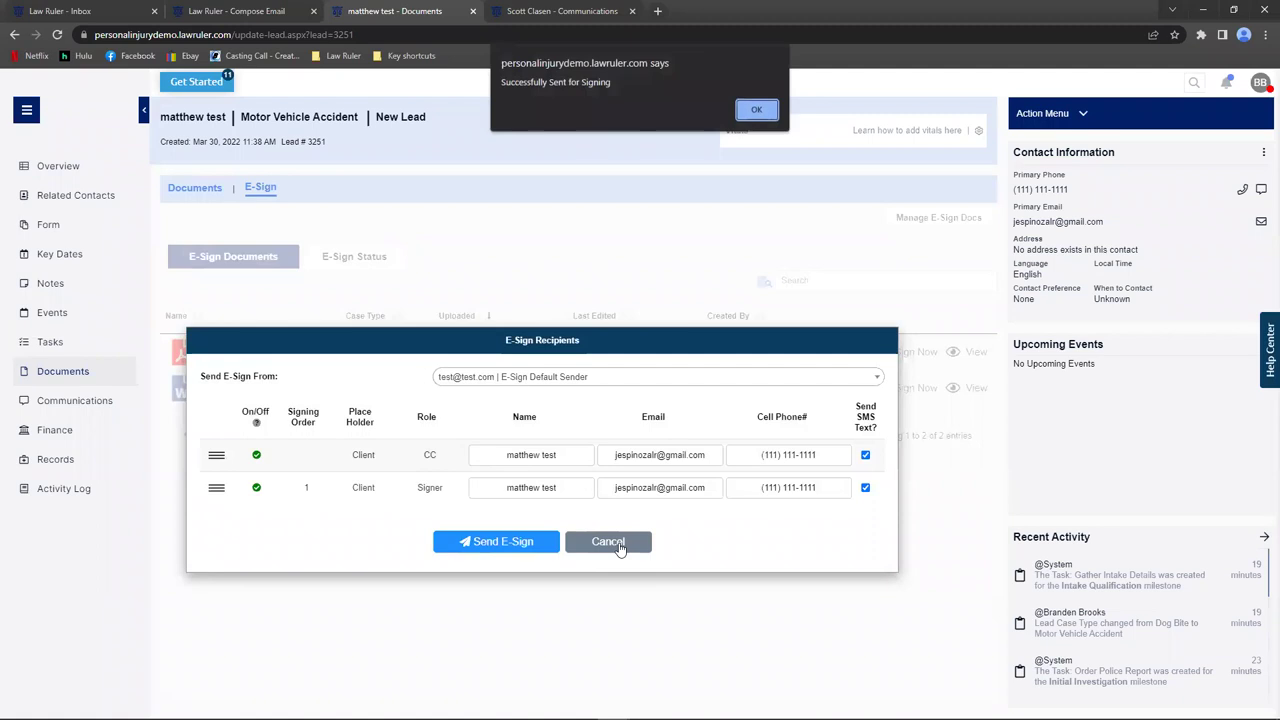
drag(528, 83, 579, 83)
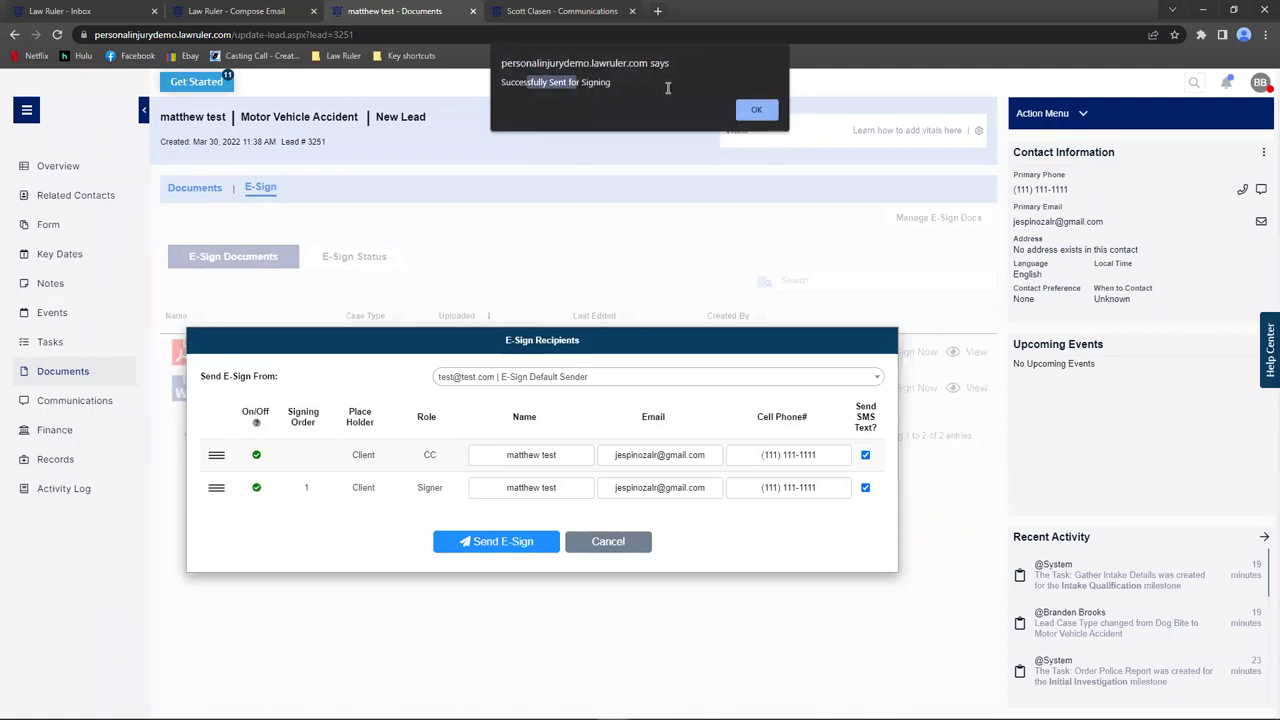
click(752, 110)
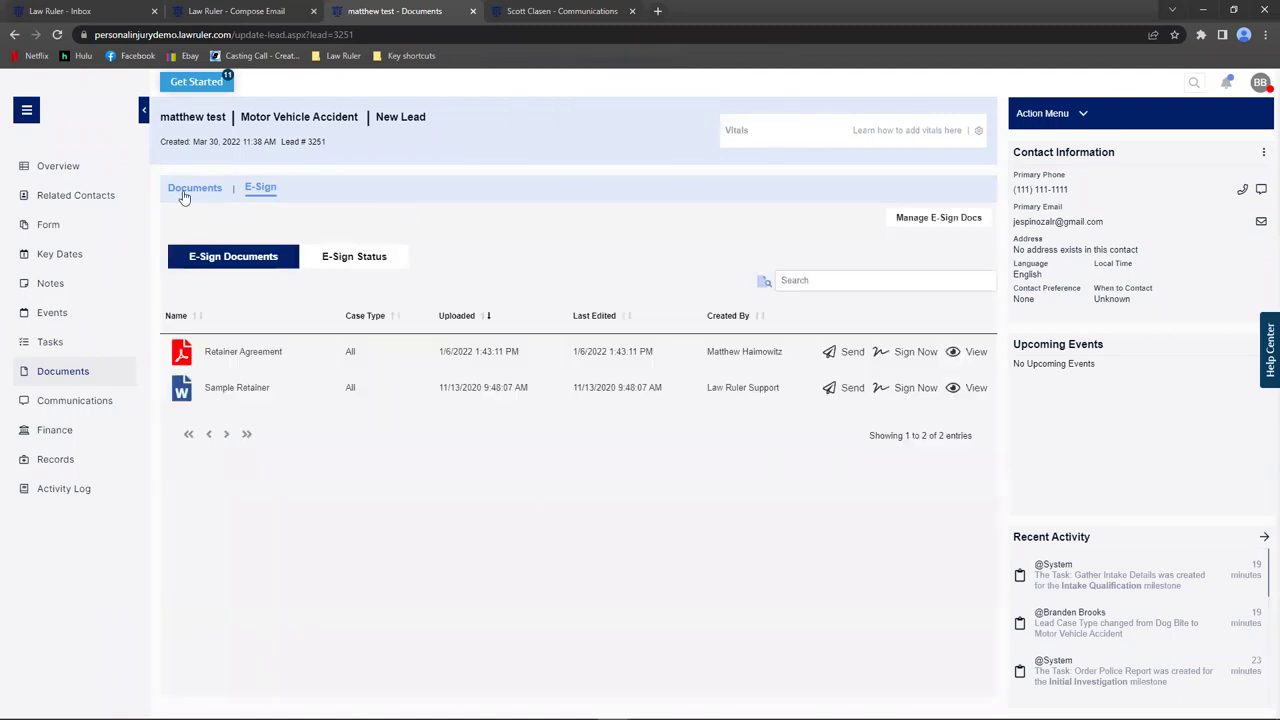
Reload the test lead's overview and set its status to Signed e-Sign.
click(58, 166)
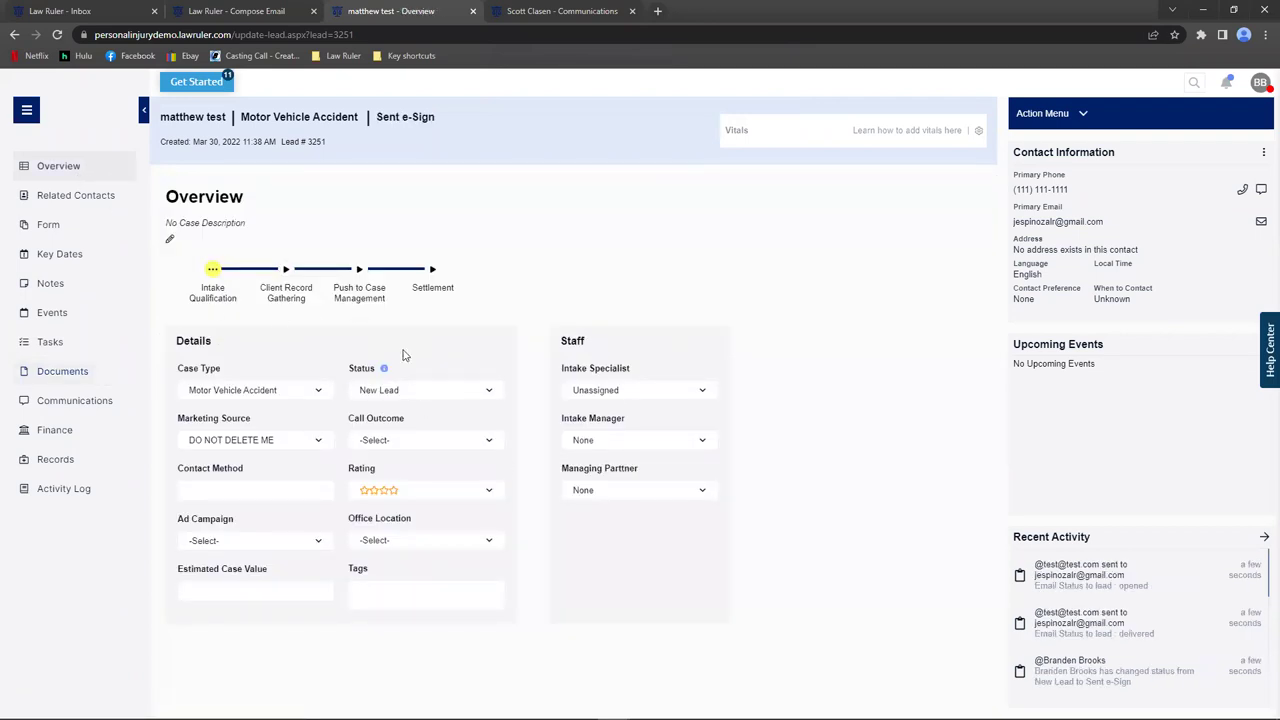
click(57, 34)
click(407, 395)
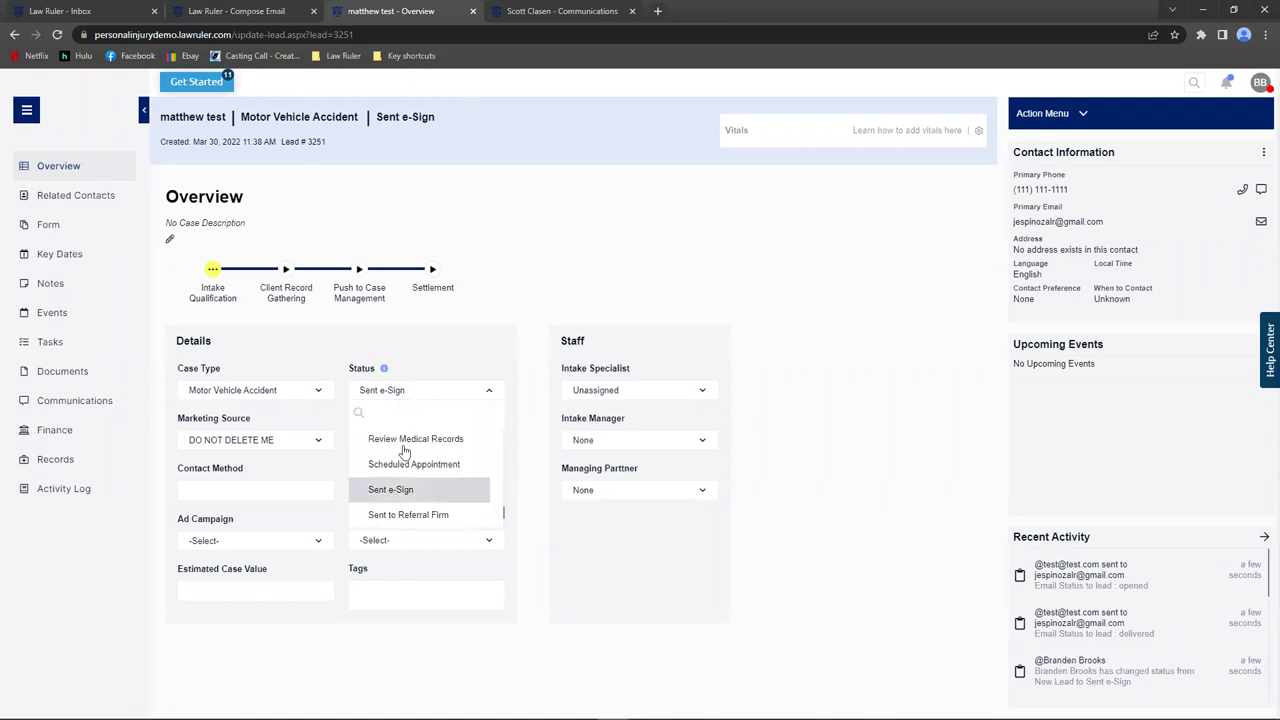
text(e)
scroll(404, 470, down, 2)
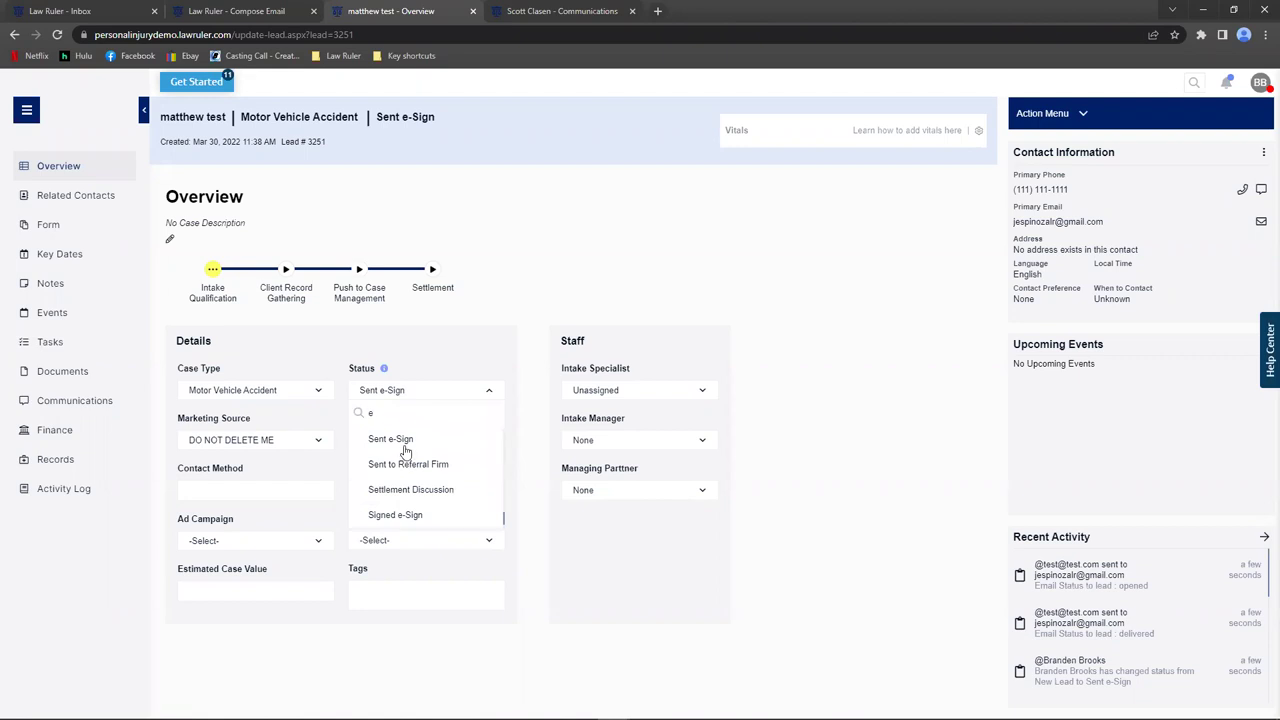
click(401, 490)
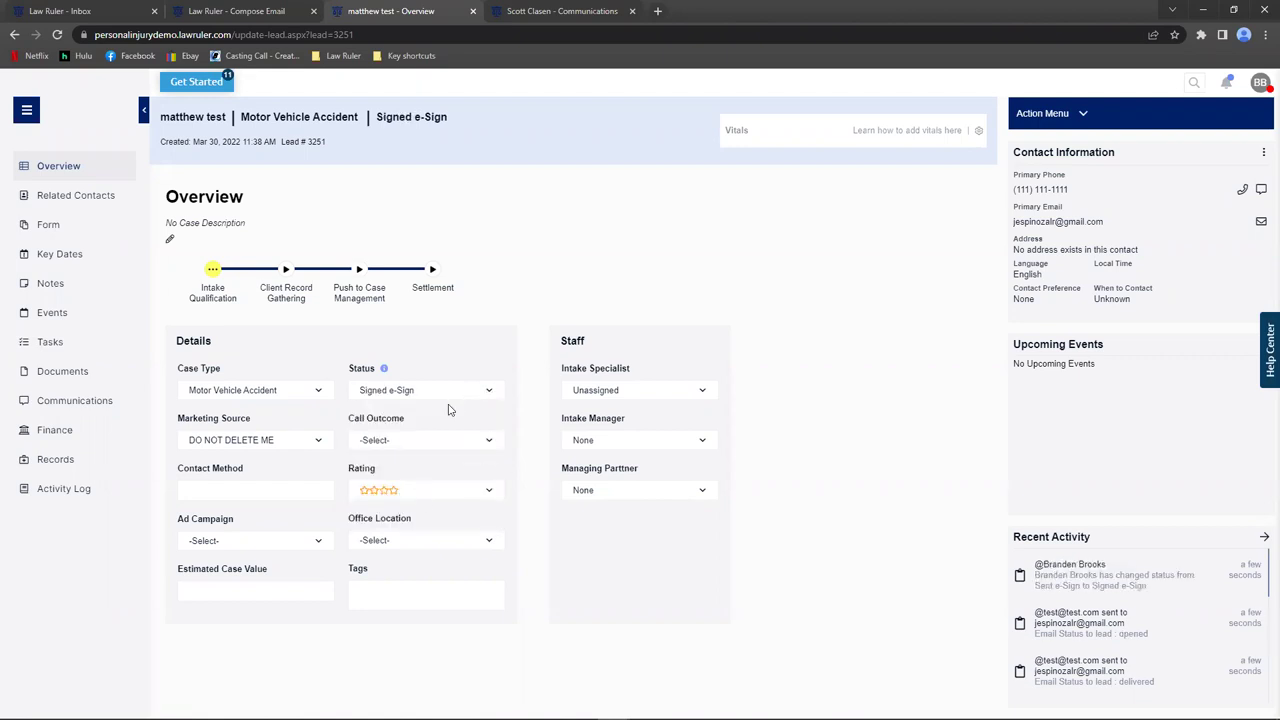